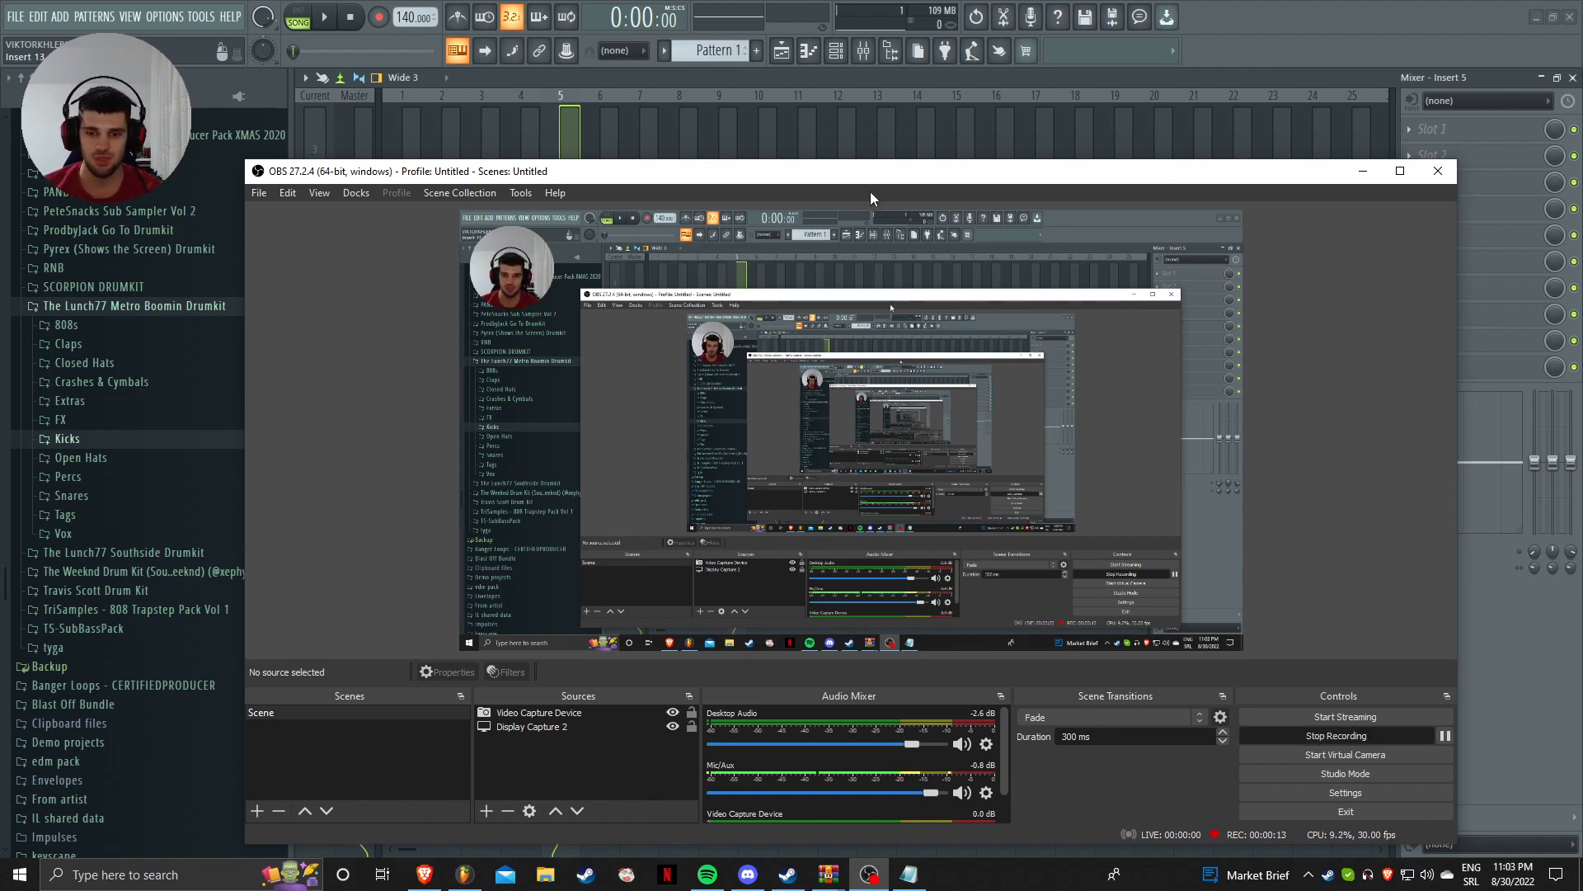
Step: Bring the FL Studio playlist in front of the OBS Studio window
left_click(781, 50)
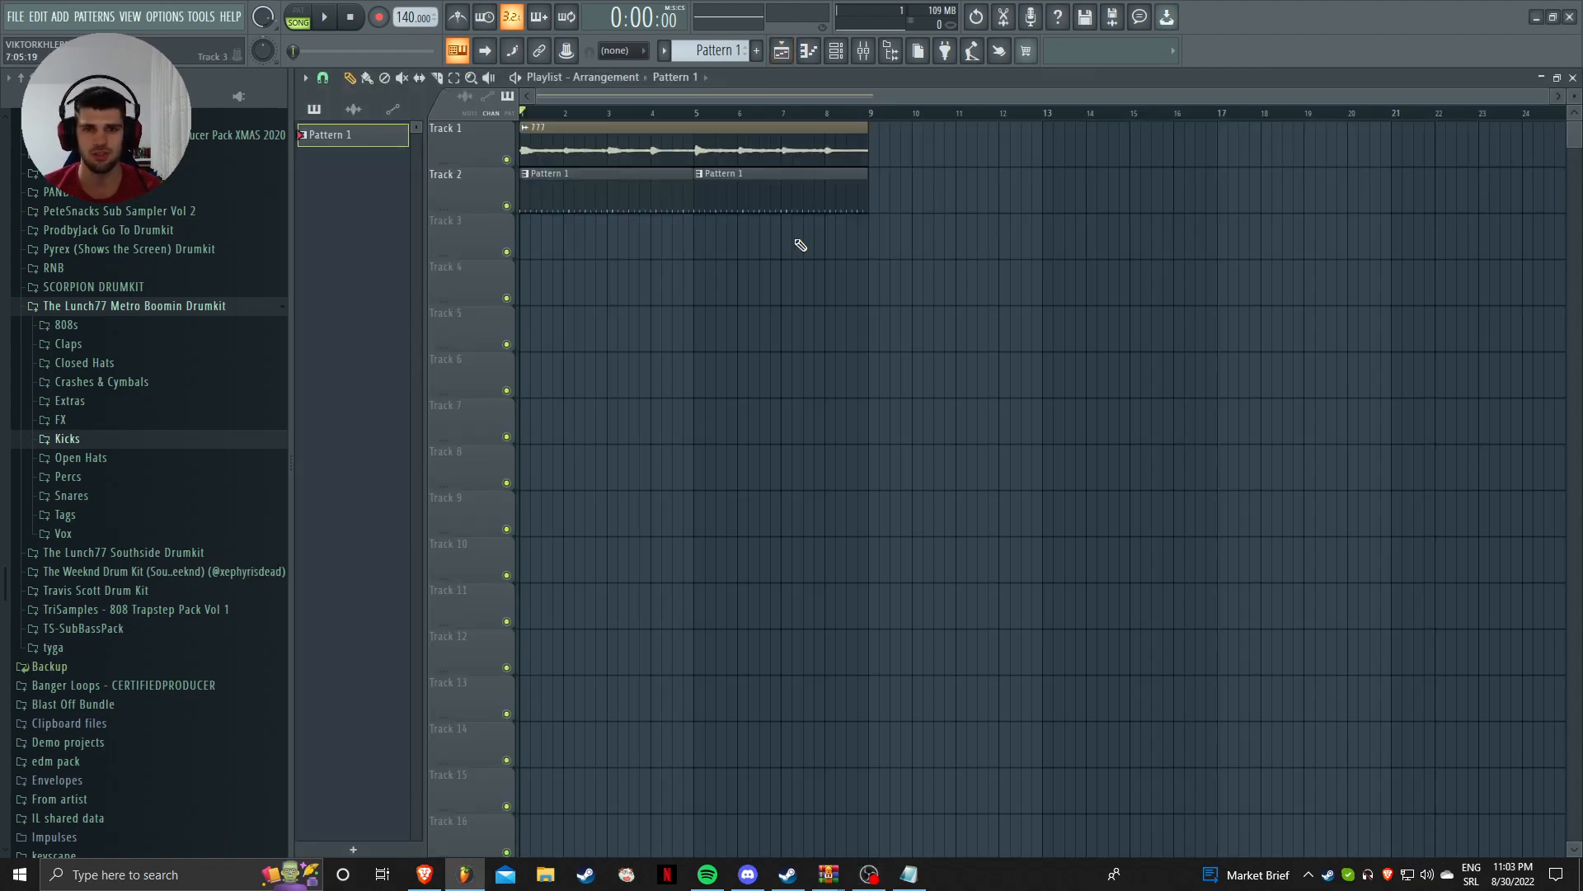
Step: Mute the 777 channel in the Channel rack and preview Pattern 1 in PAT mode
left_click(836, 50)
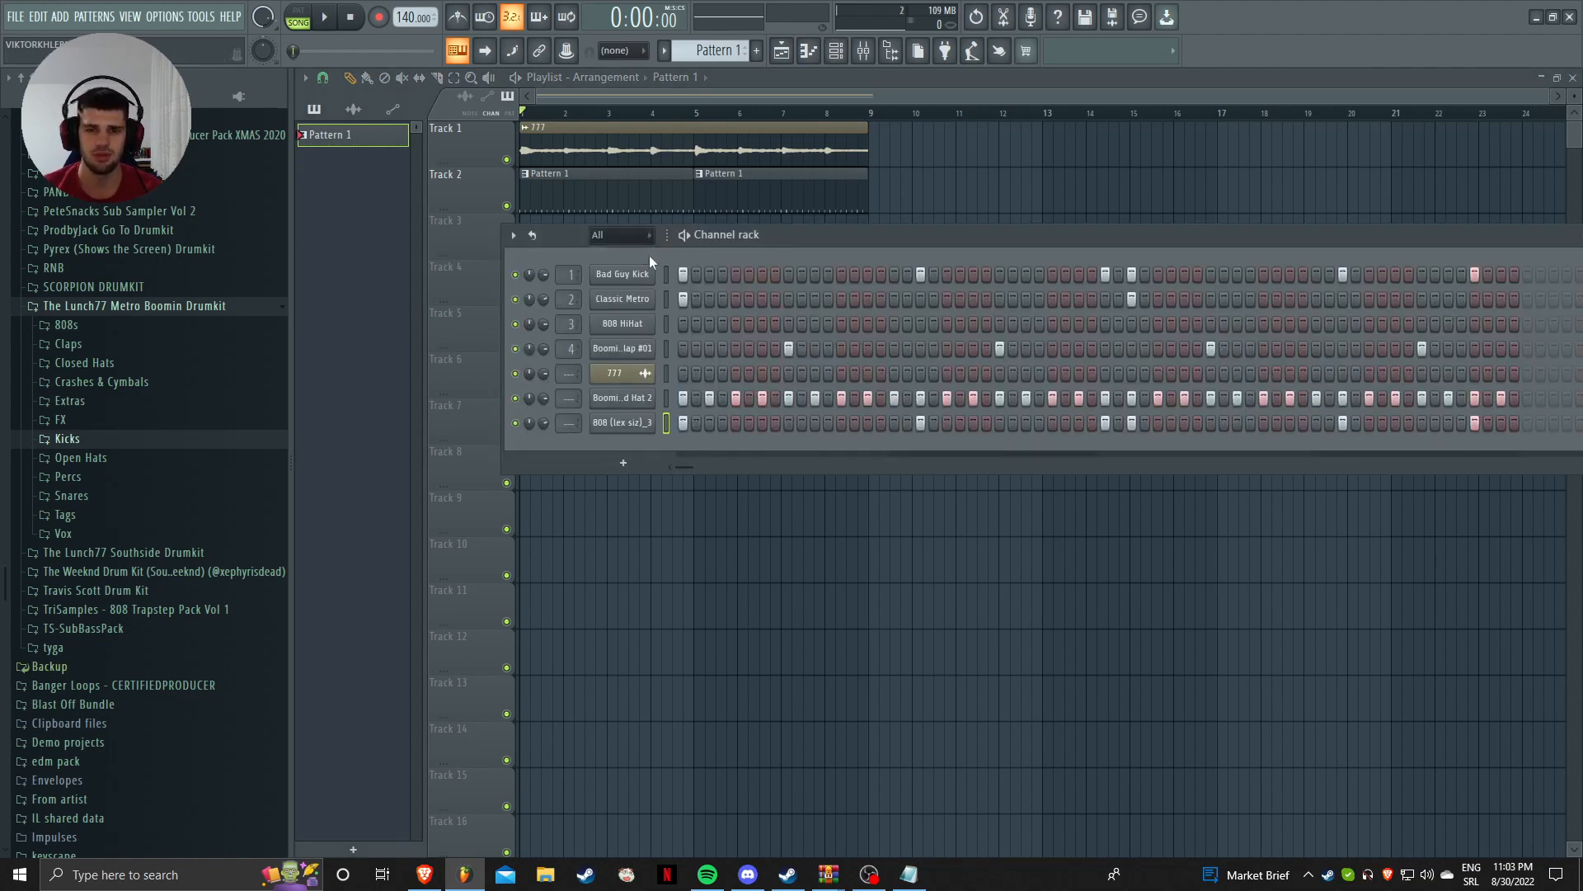
left_click(515, 374)
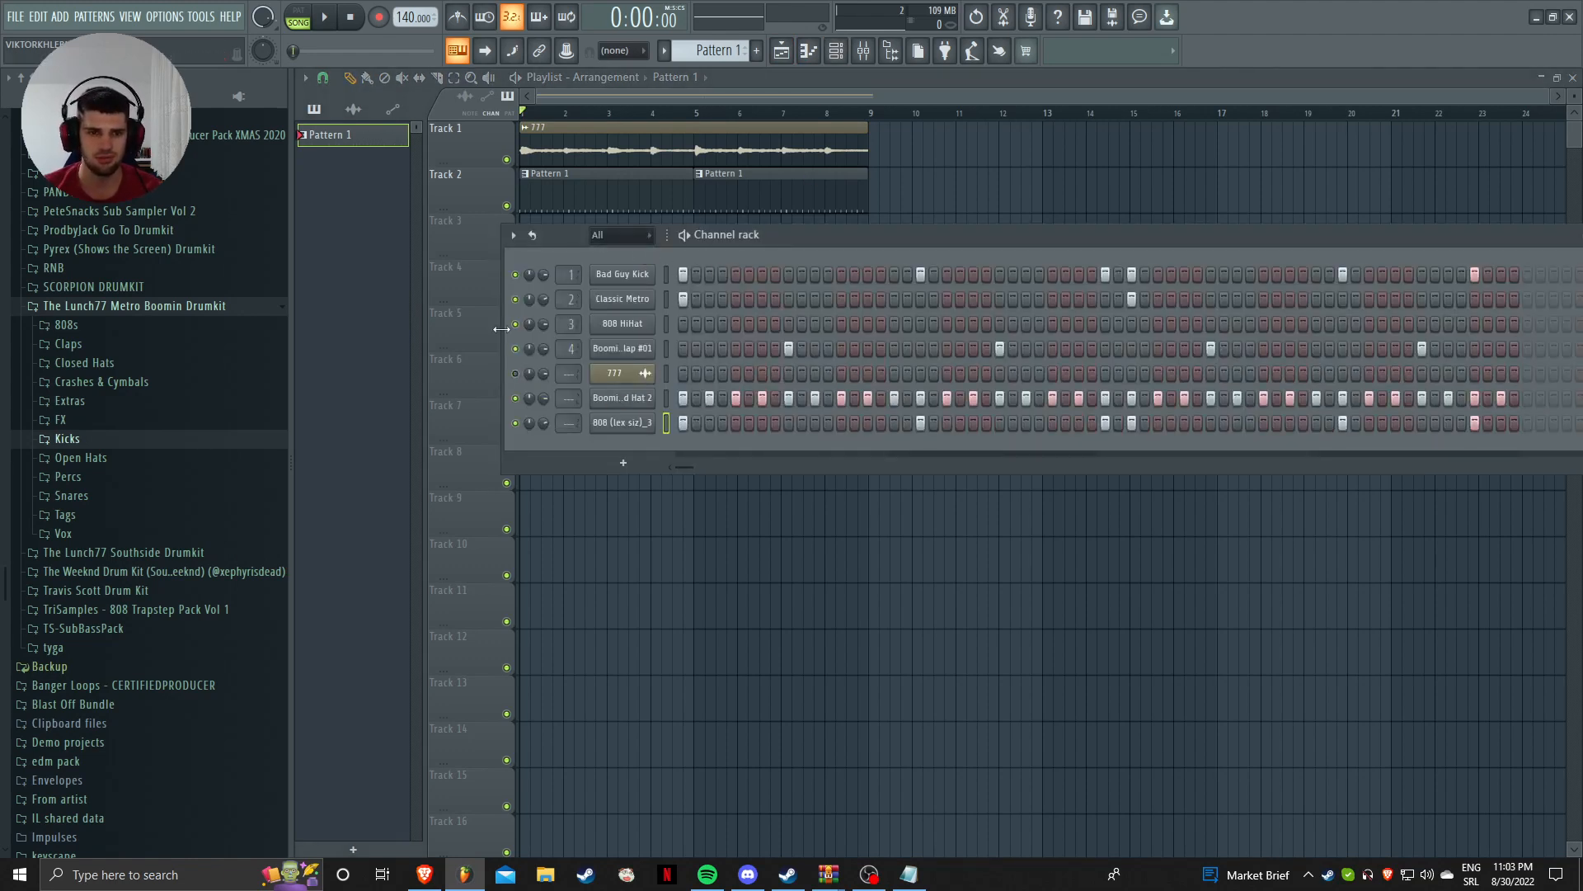
left_click(299, 18)
key("space")
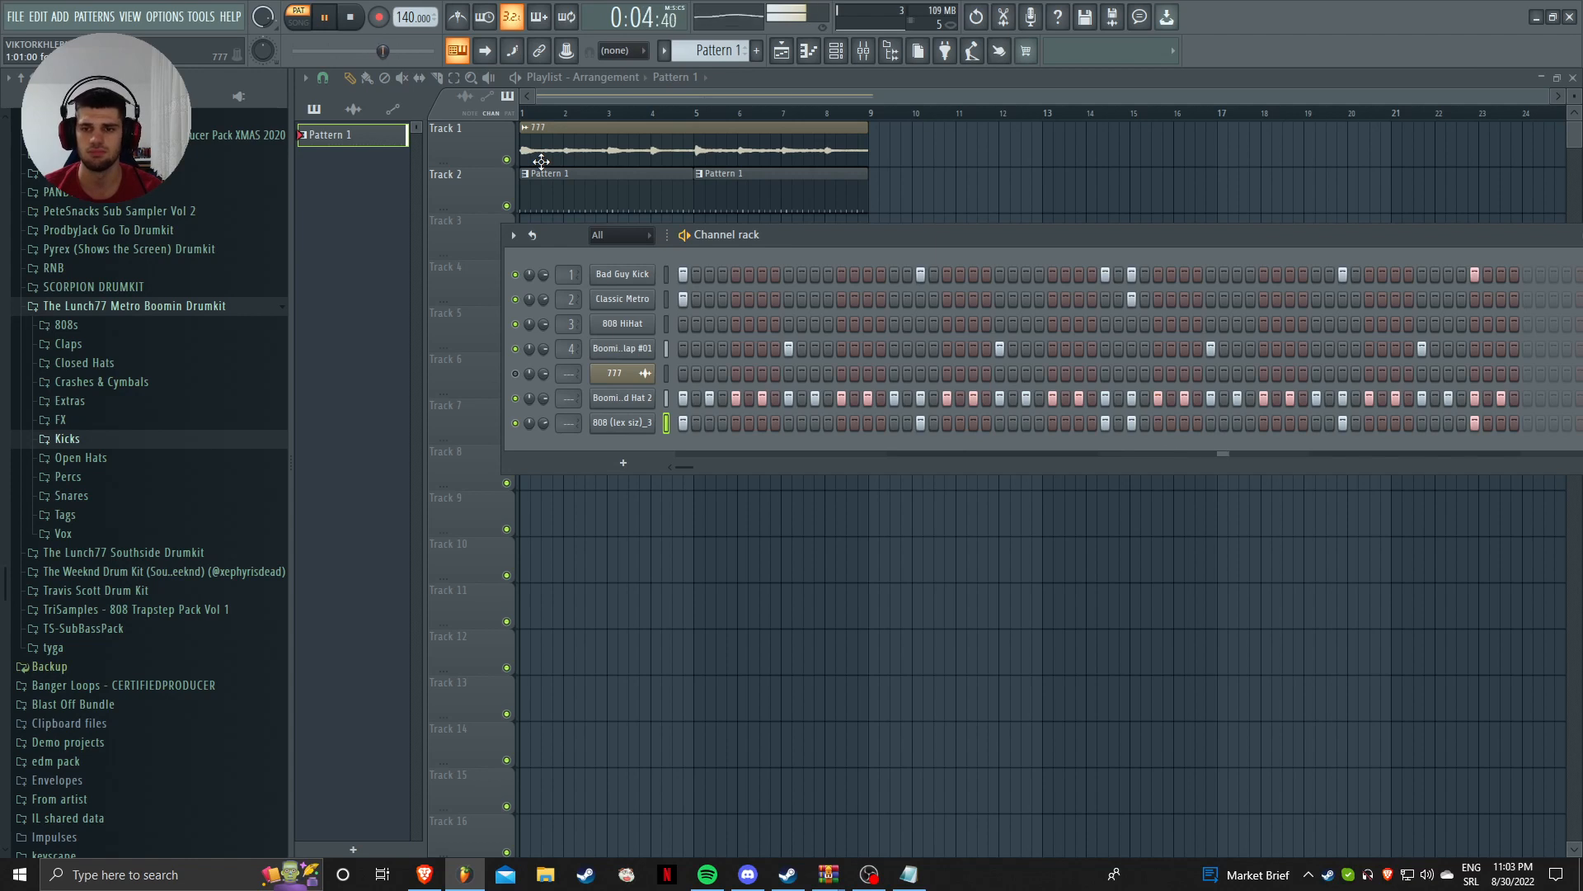
key("space")
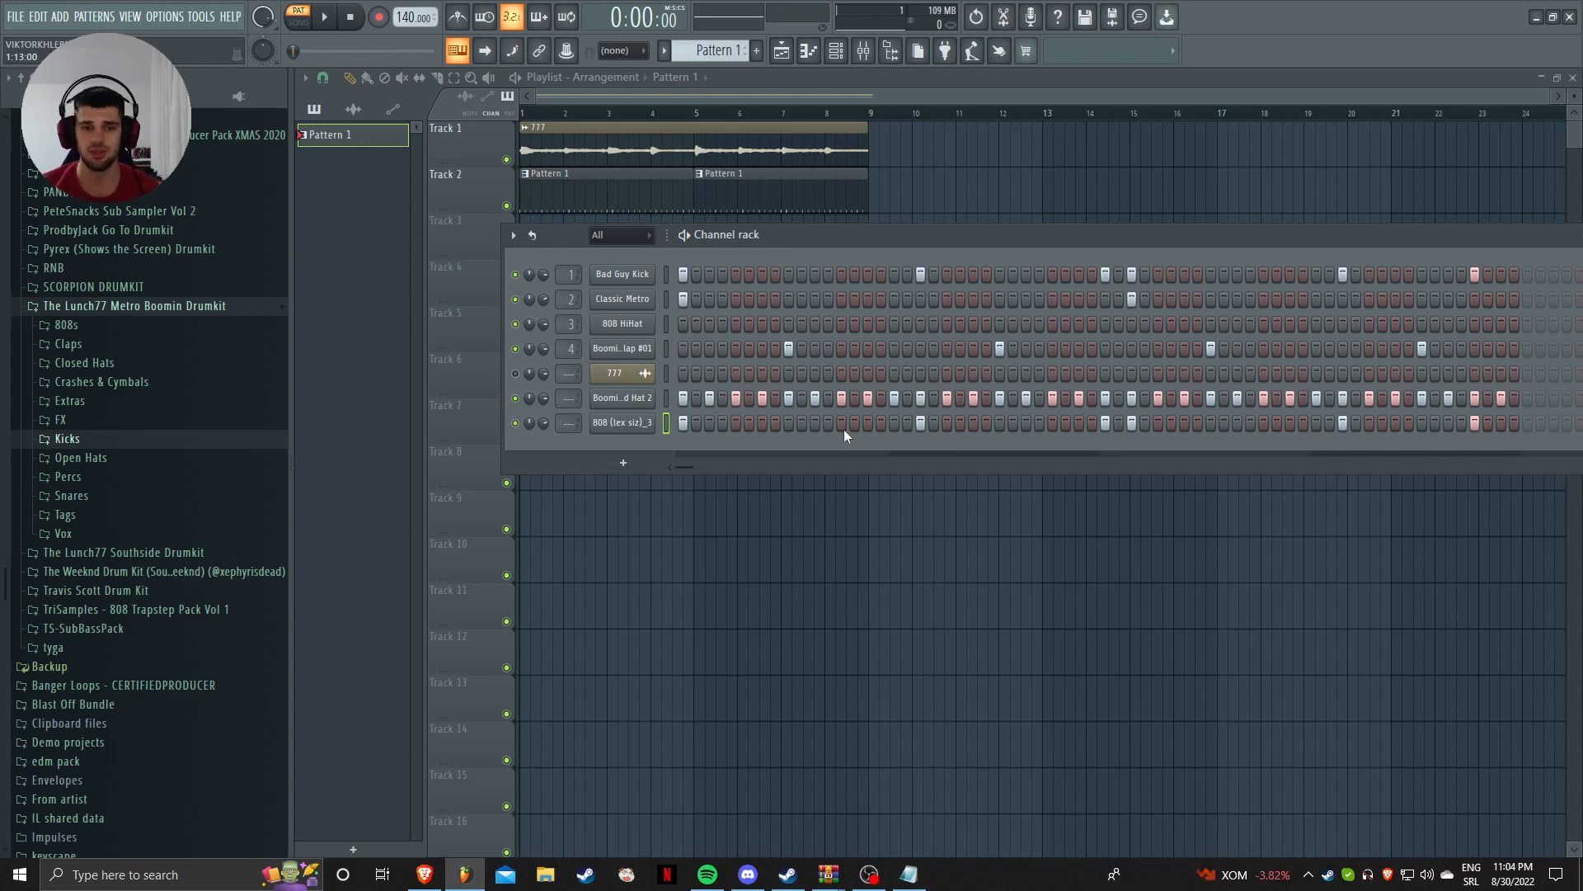
left_click(864, 50)
left_click(835, 50)
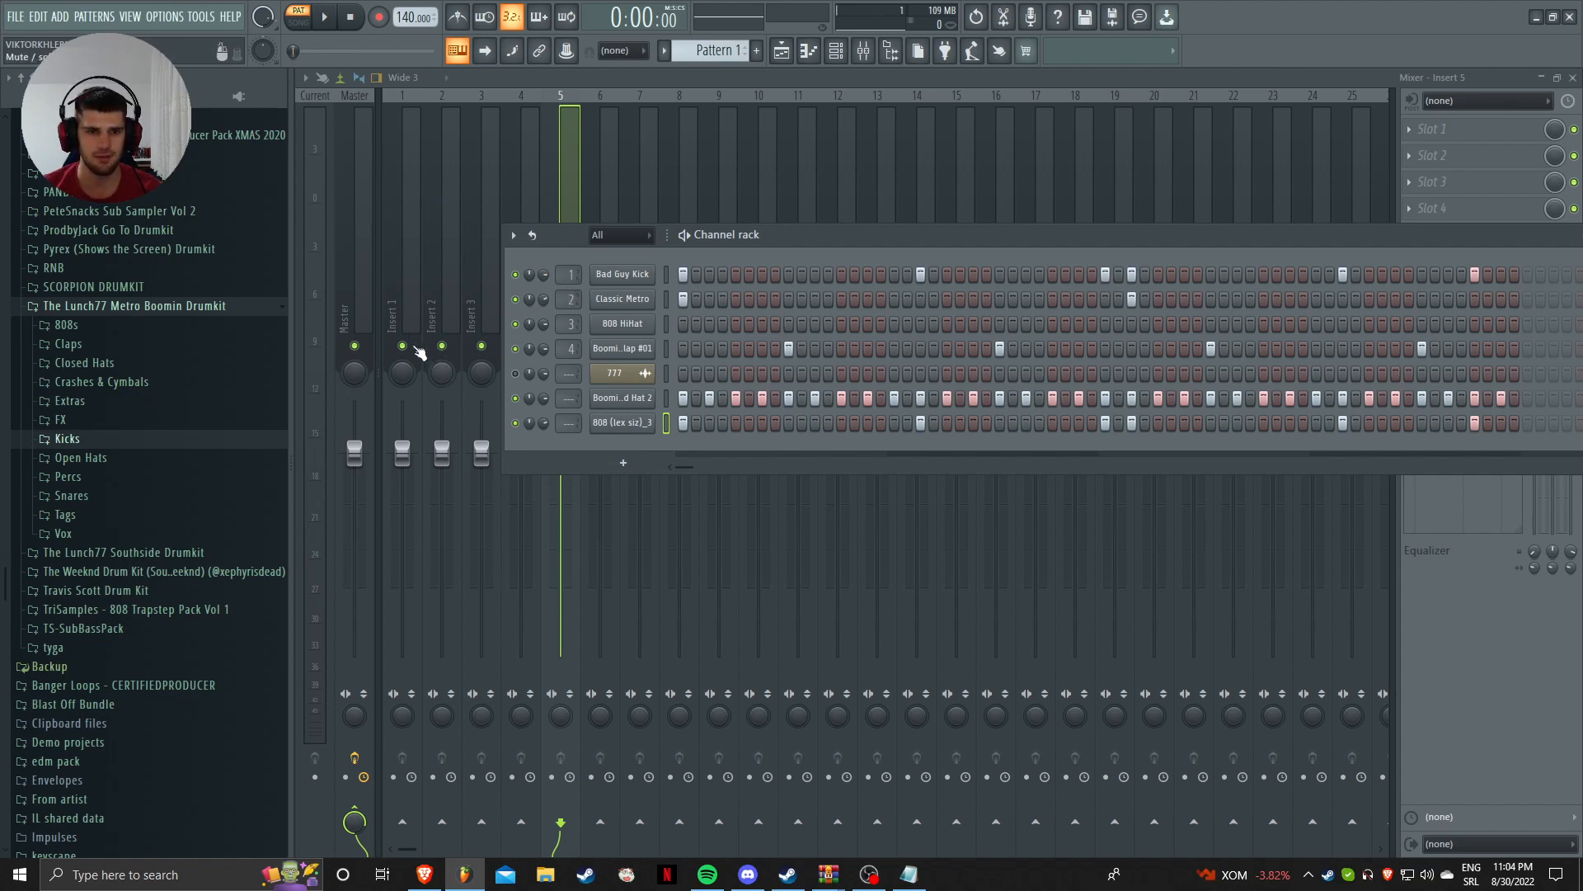
key("F6")
key("space")
left_click(392, 210)
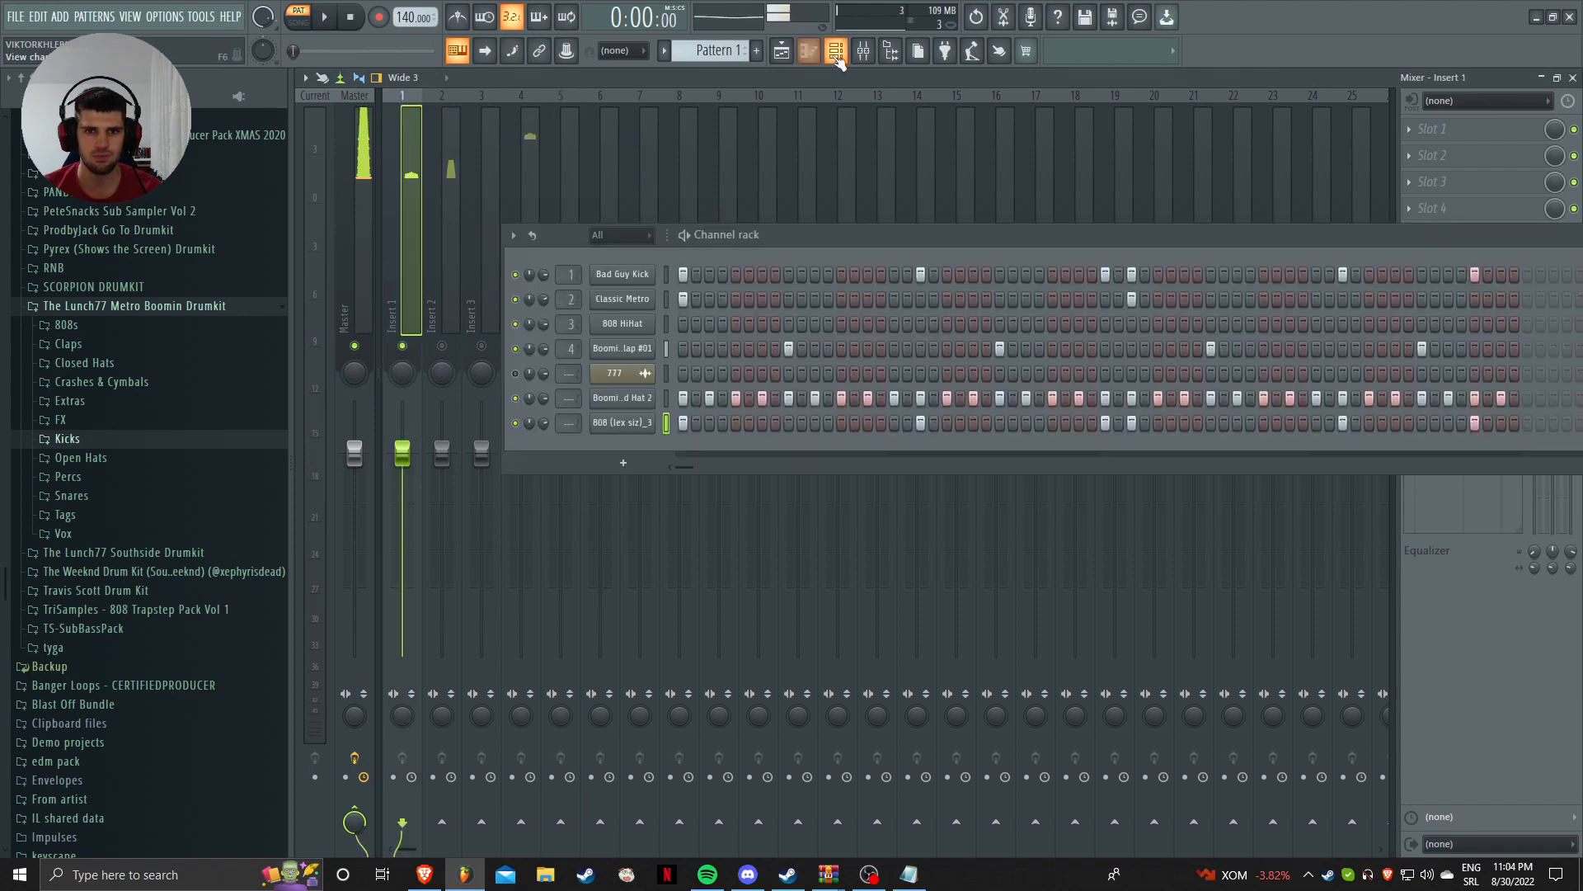
left_click(836, 51)
key("space")
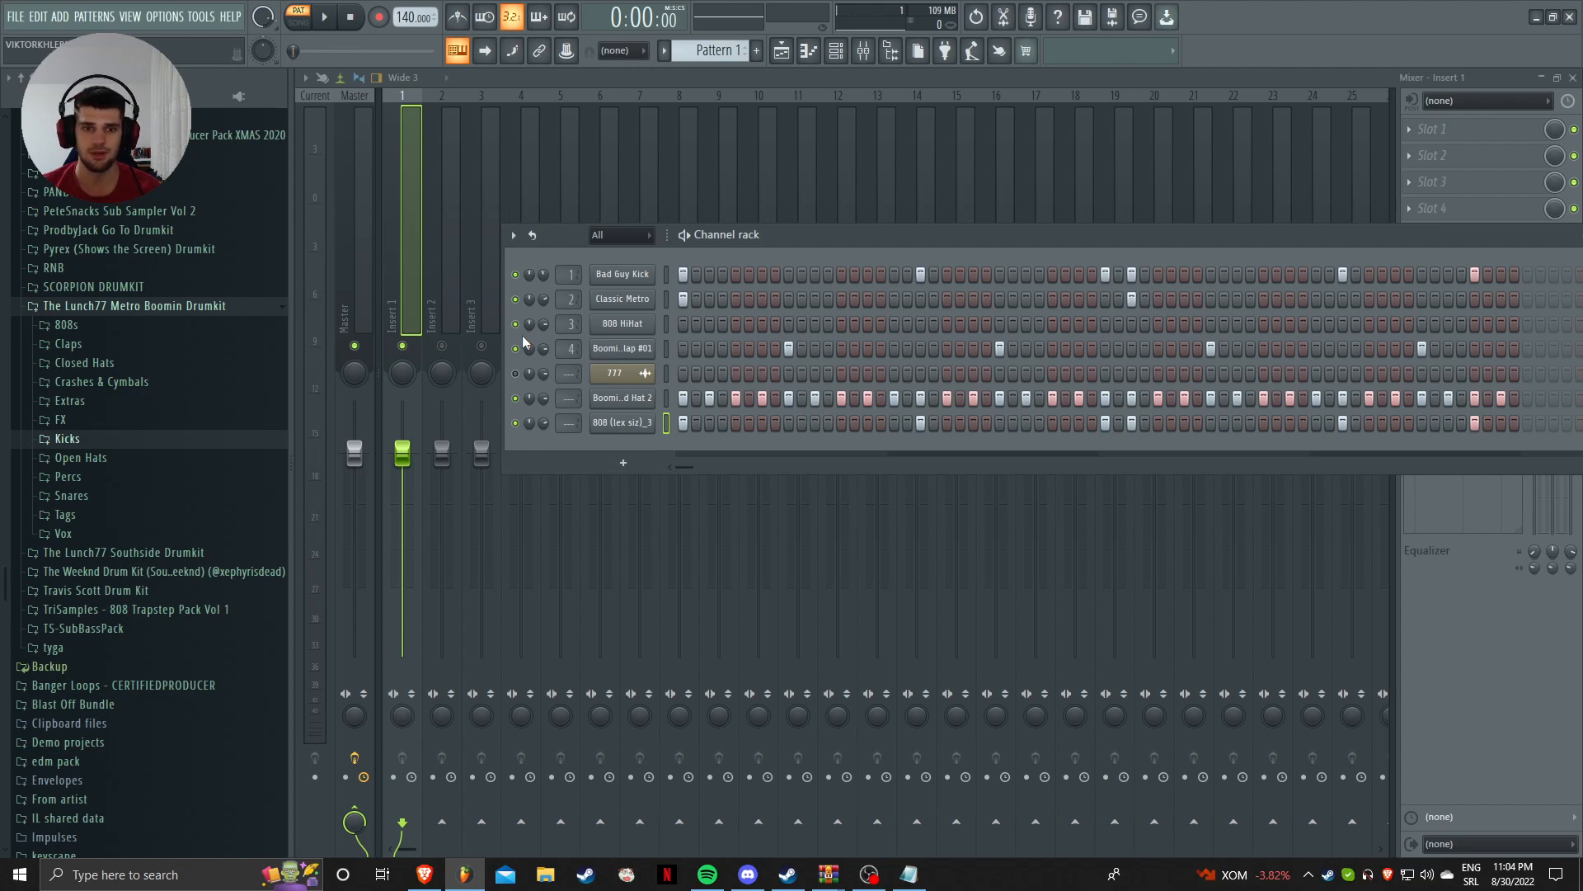
key("space")
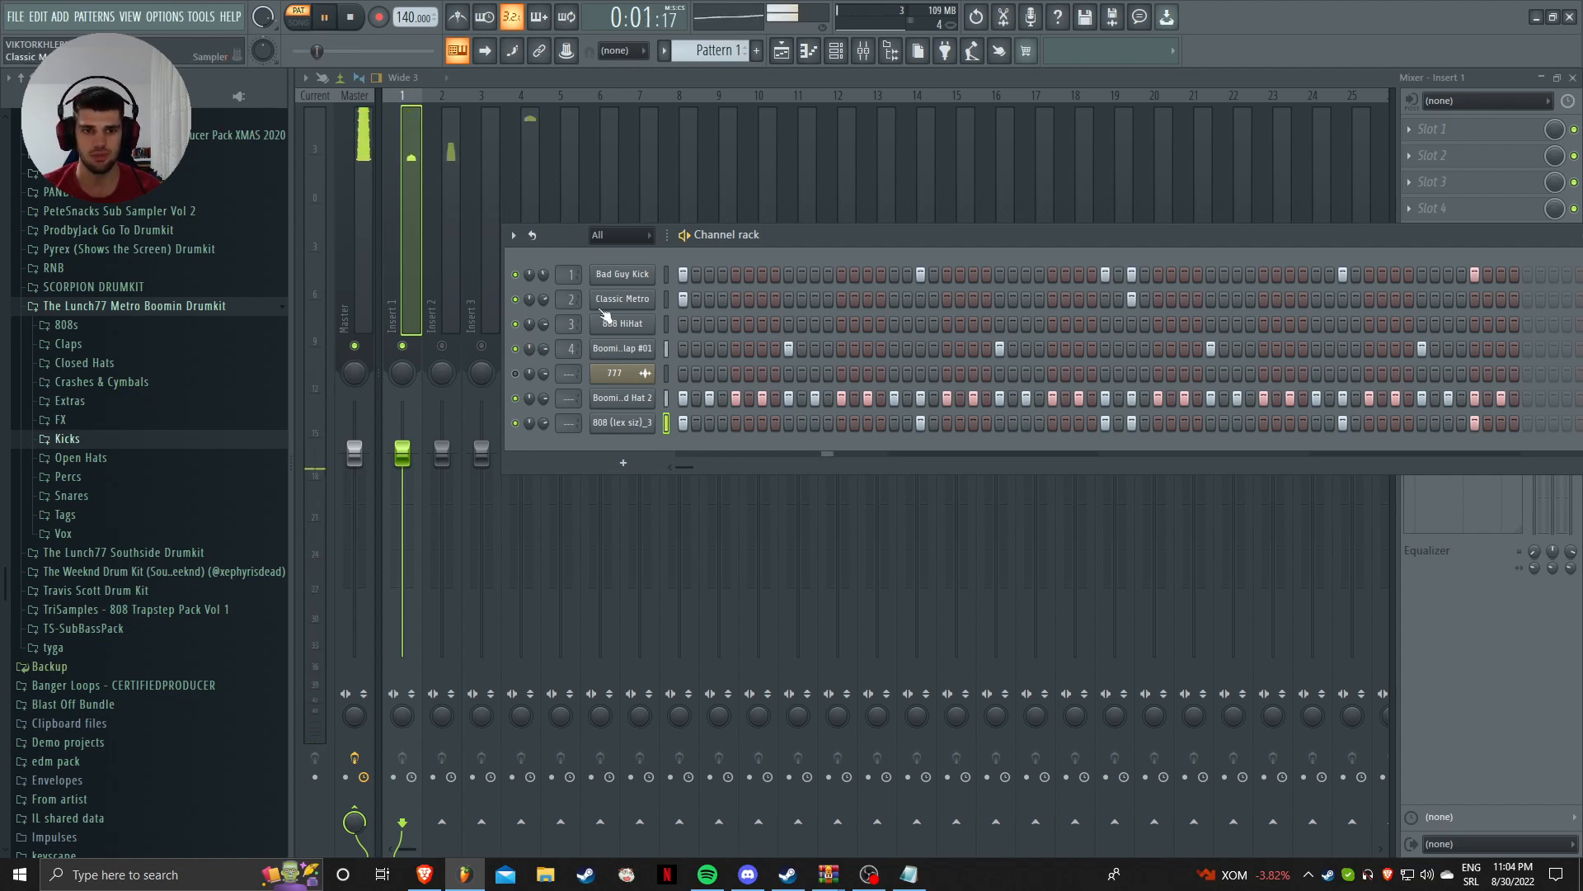
key("space")
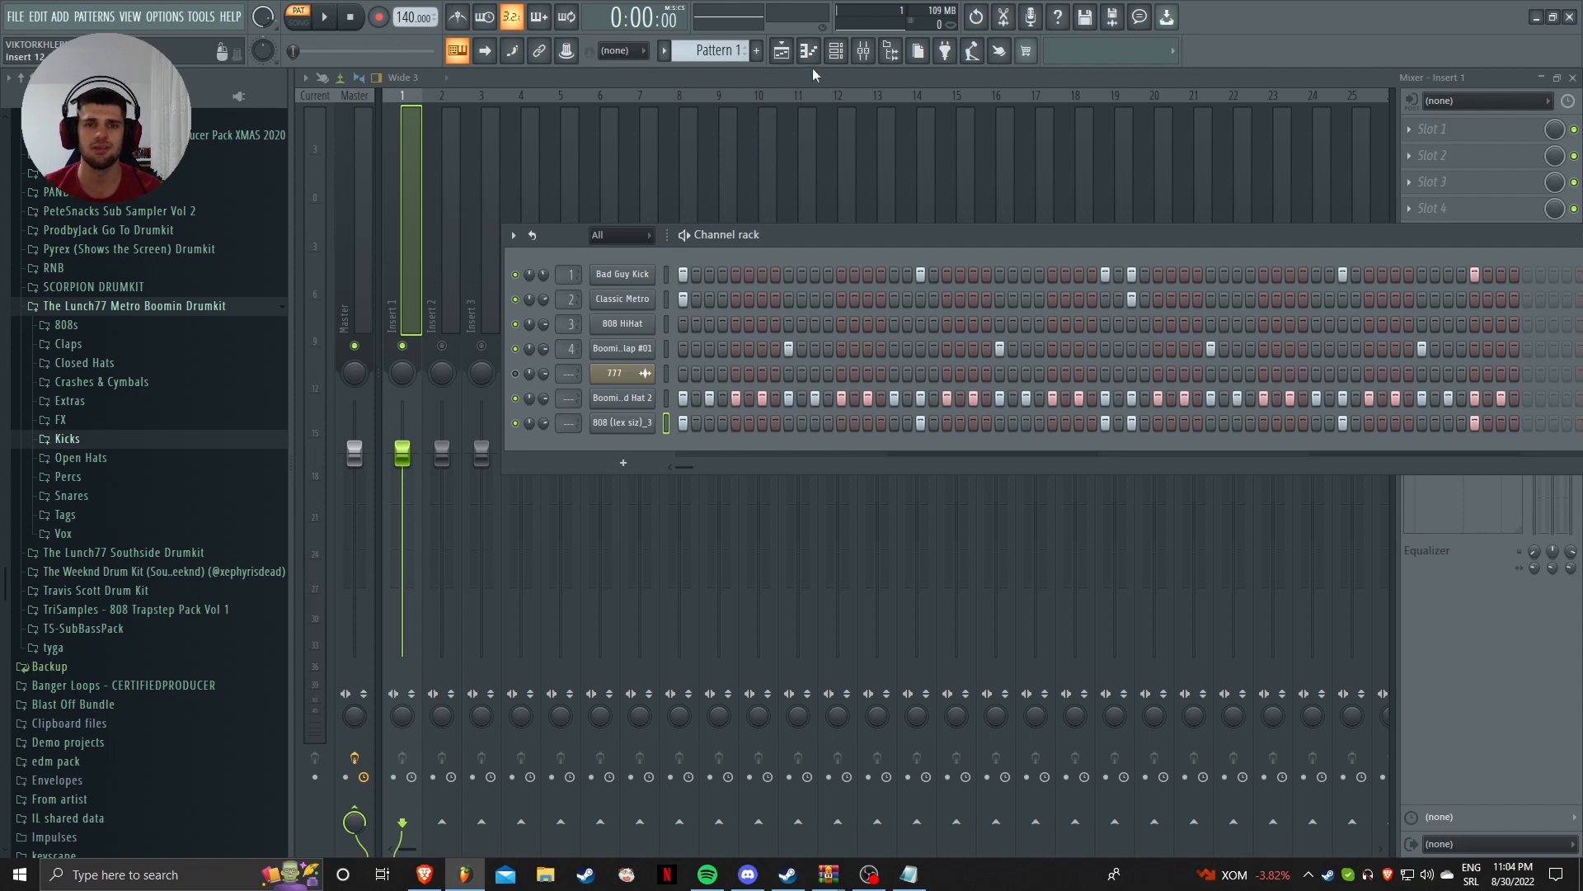
left_click(781, 50)
key("F6")
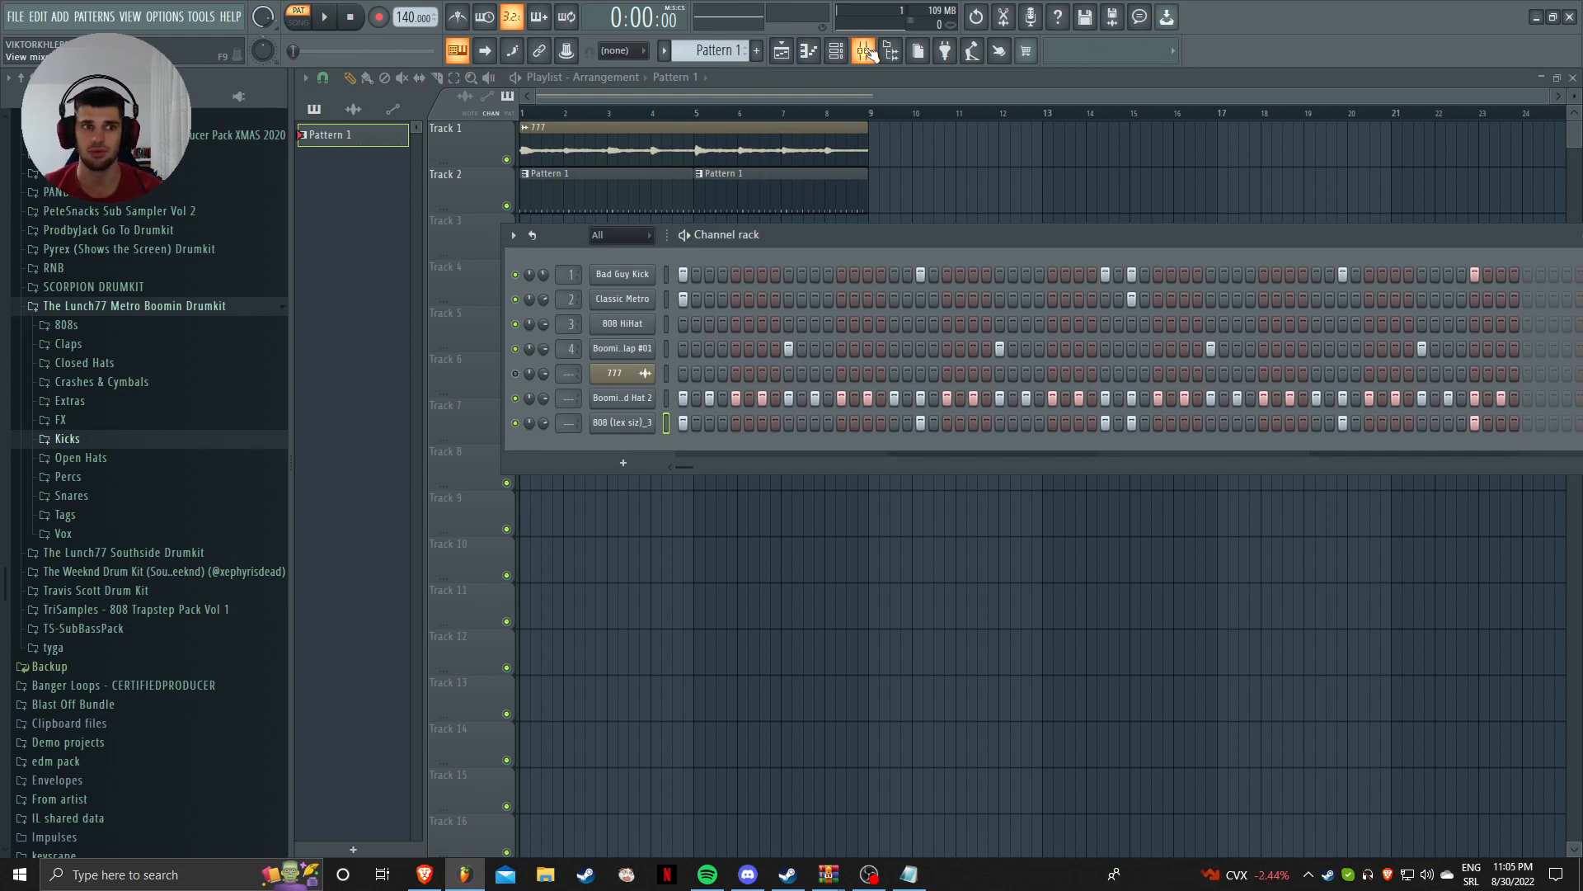
Step: Route all seven selected channels to consecutive mixer inserts starting at insert 1
left_click(868, 53)
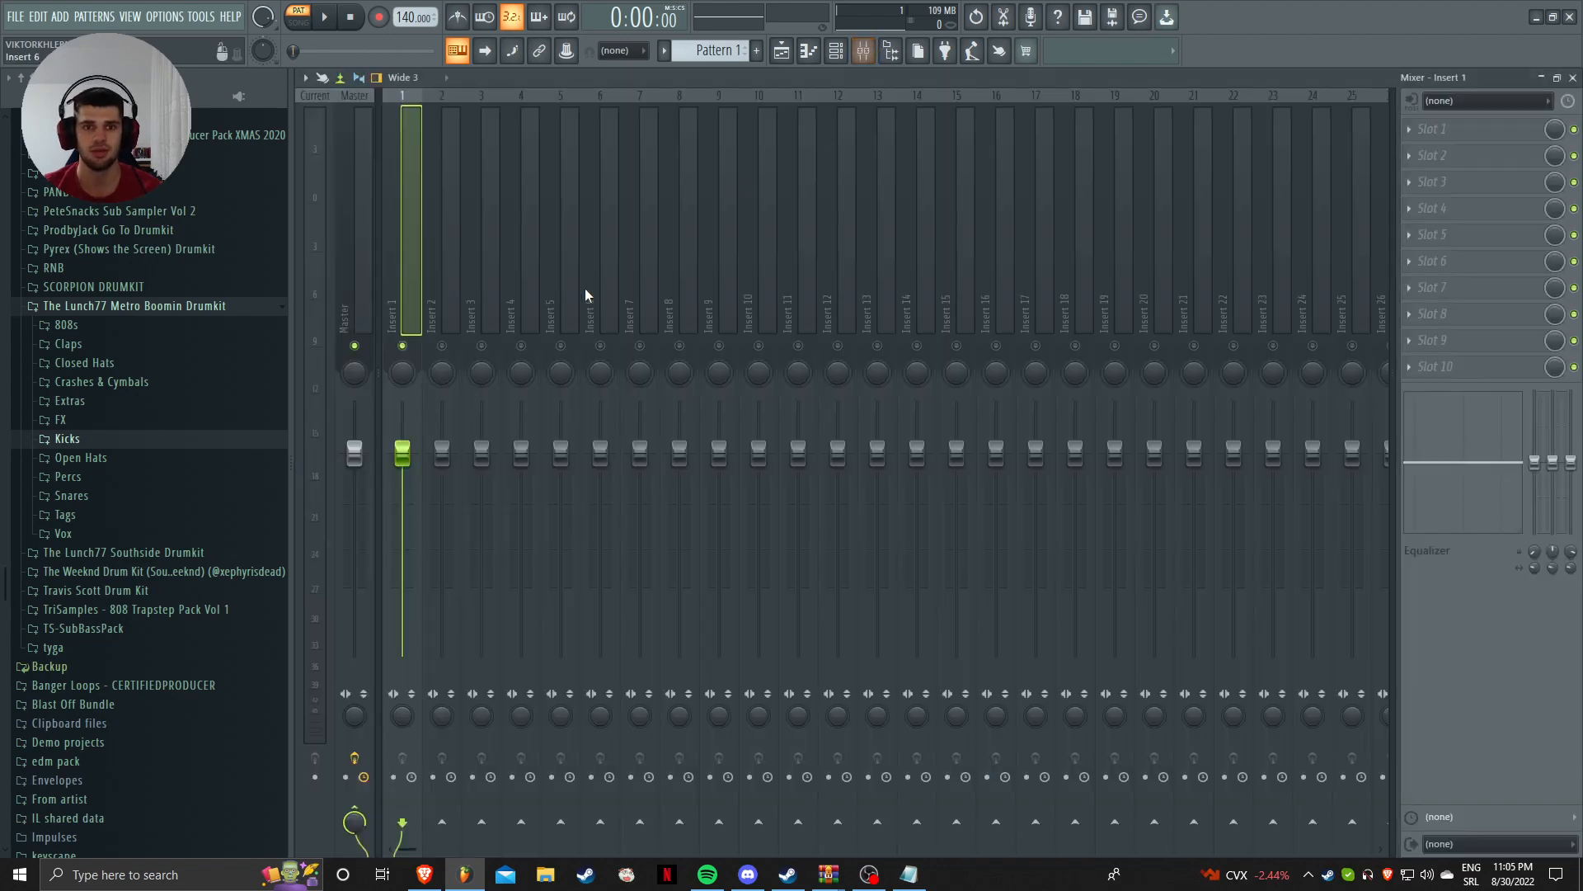
key("space")
left_click(833, 56)
key("space")
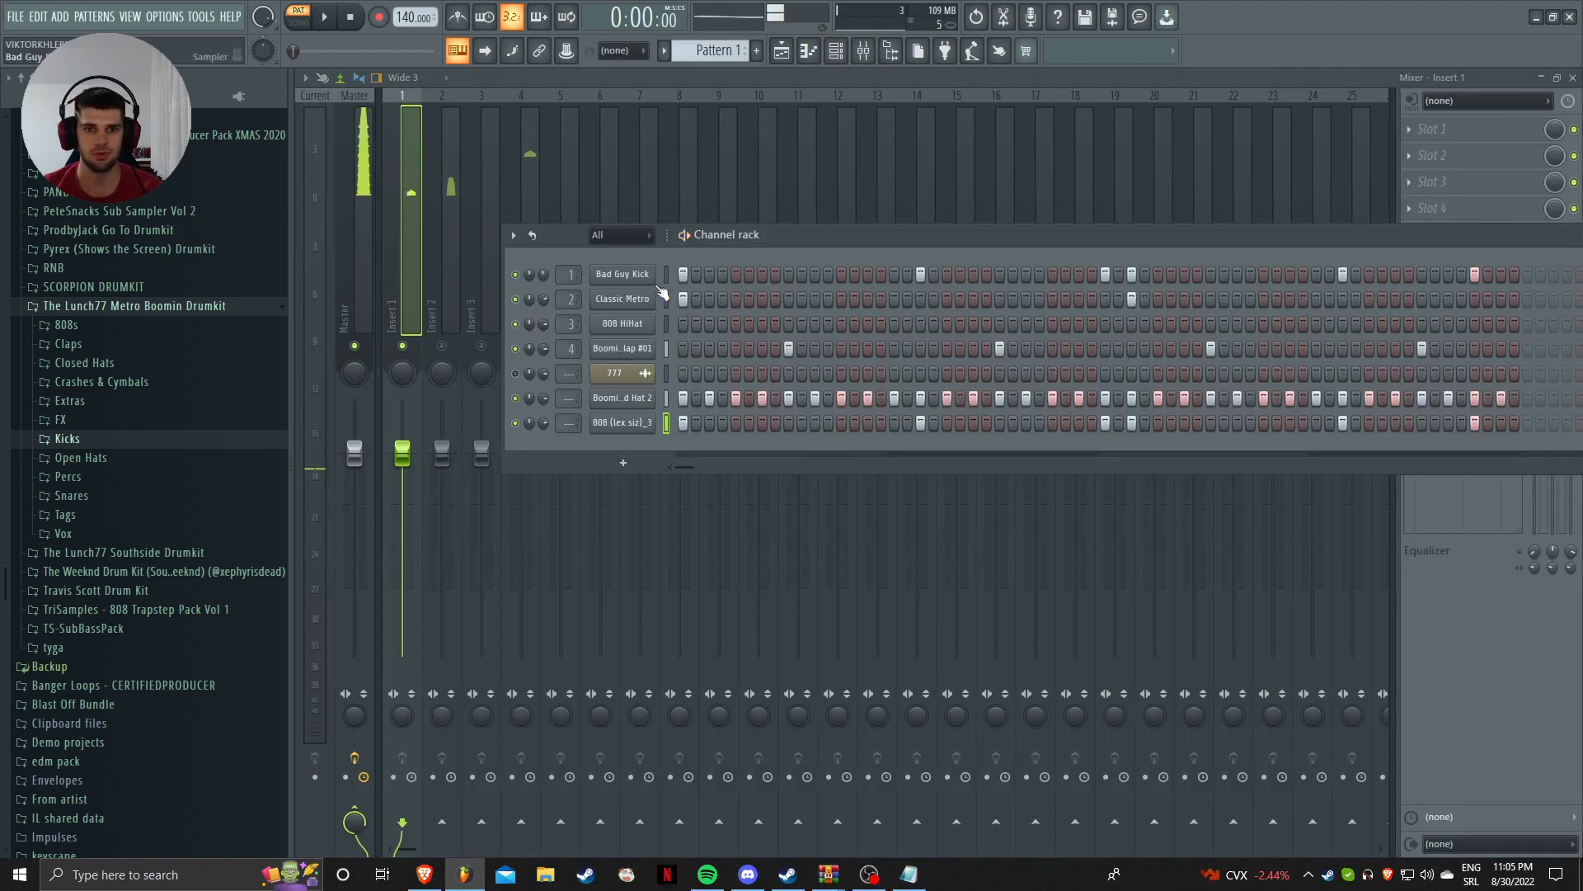
left_click_drag(669, 275, 659, 427)
key("ctrl+l")
right_click(546, 92)
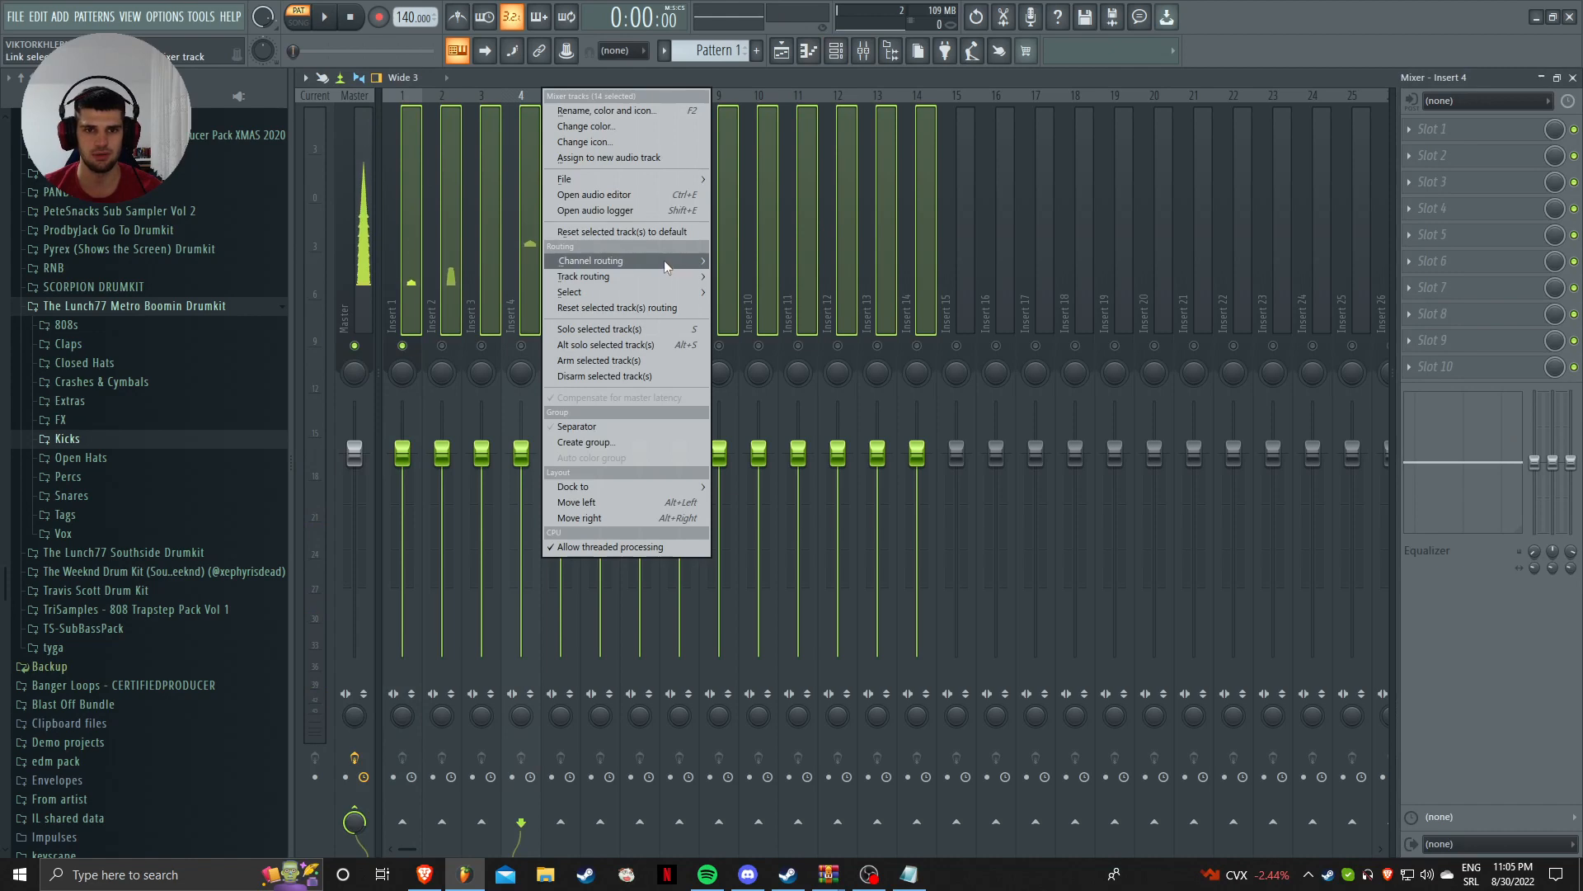
mouse_move(594, 258)
left_click(784, 258)
Step: Check the routing by playing the pattern, then the full song in song mode
key("space")
left_click(836, 51)
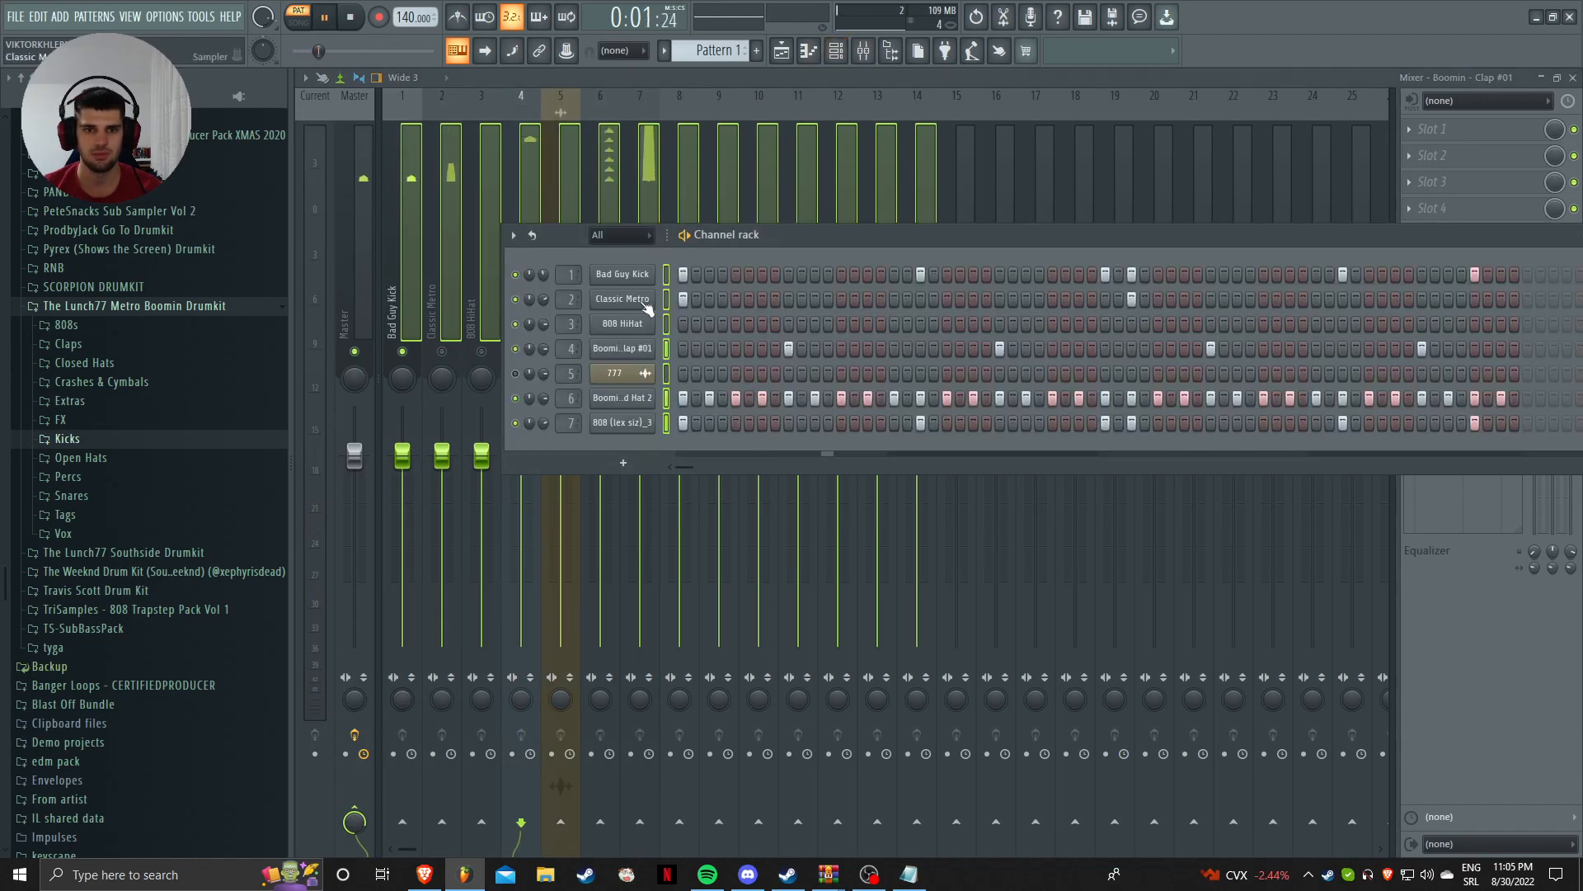
key("space")
key("l")
key("space")
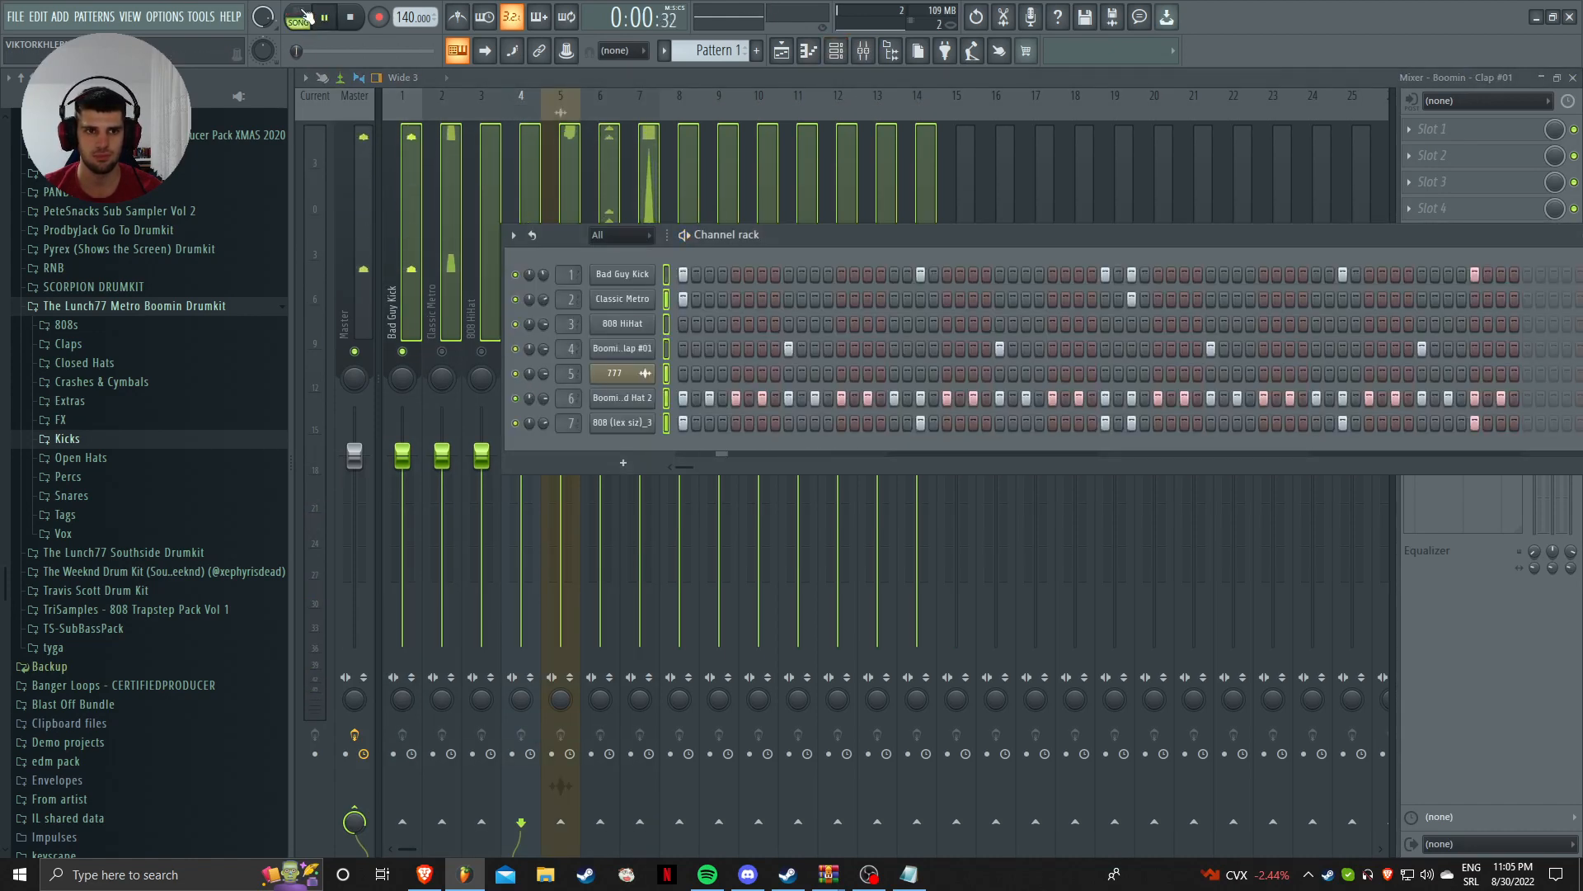
left_click(597, 180)
key("space")
Step: Solo the 777 insert to audition it, then move the Channel rack lower on screen
right_click(575, 350)
right_click(575, 349)
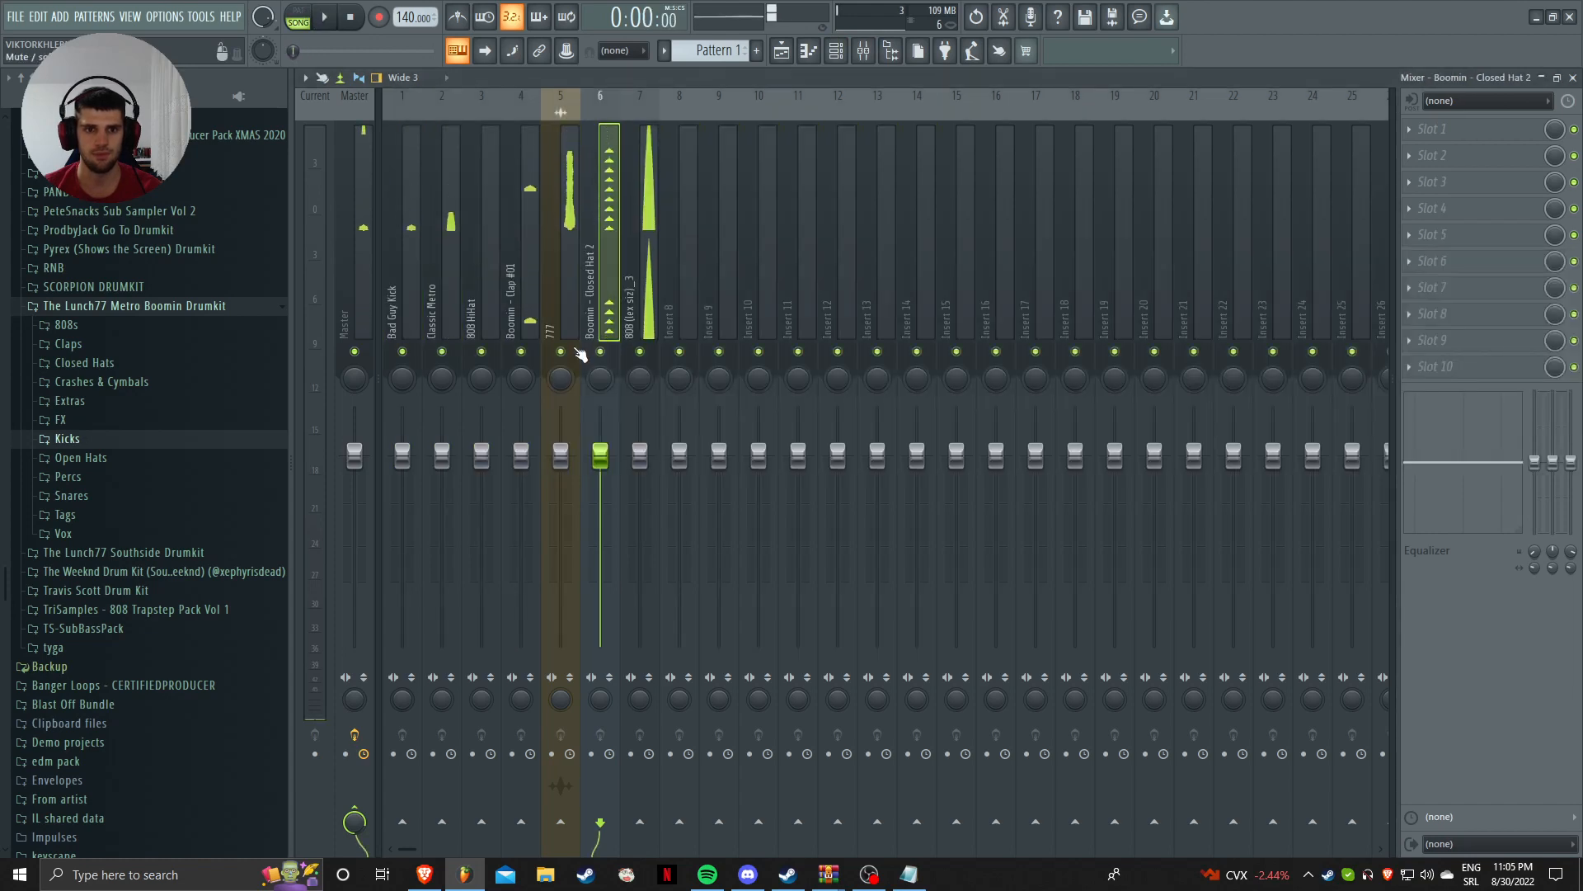
key("space")
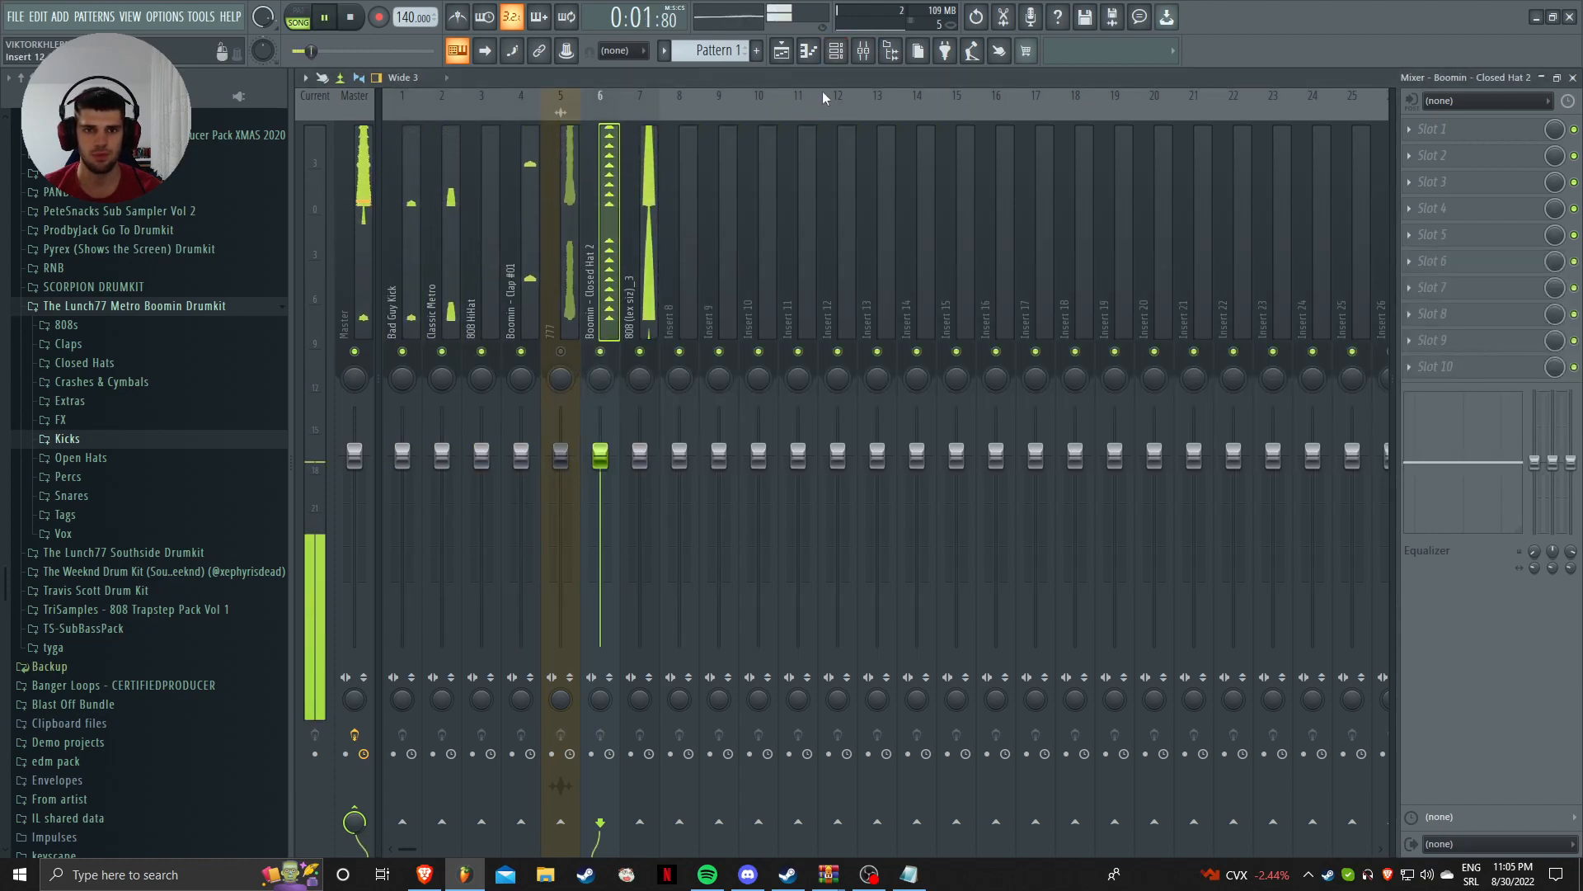
key("F6")
key("space")
left_click_drag(790, 244, 883, 404)
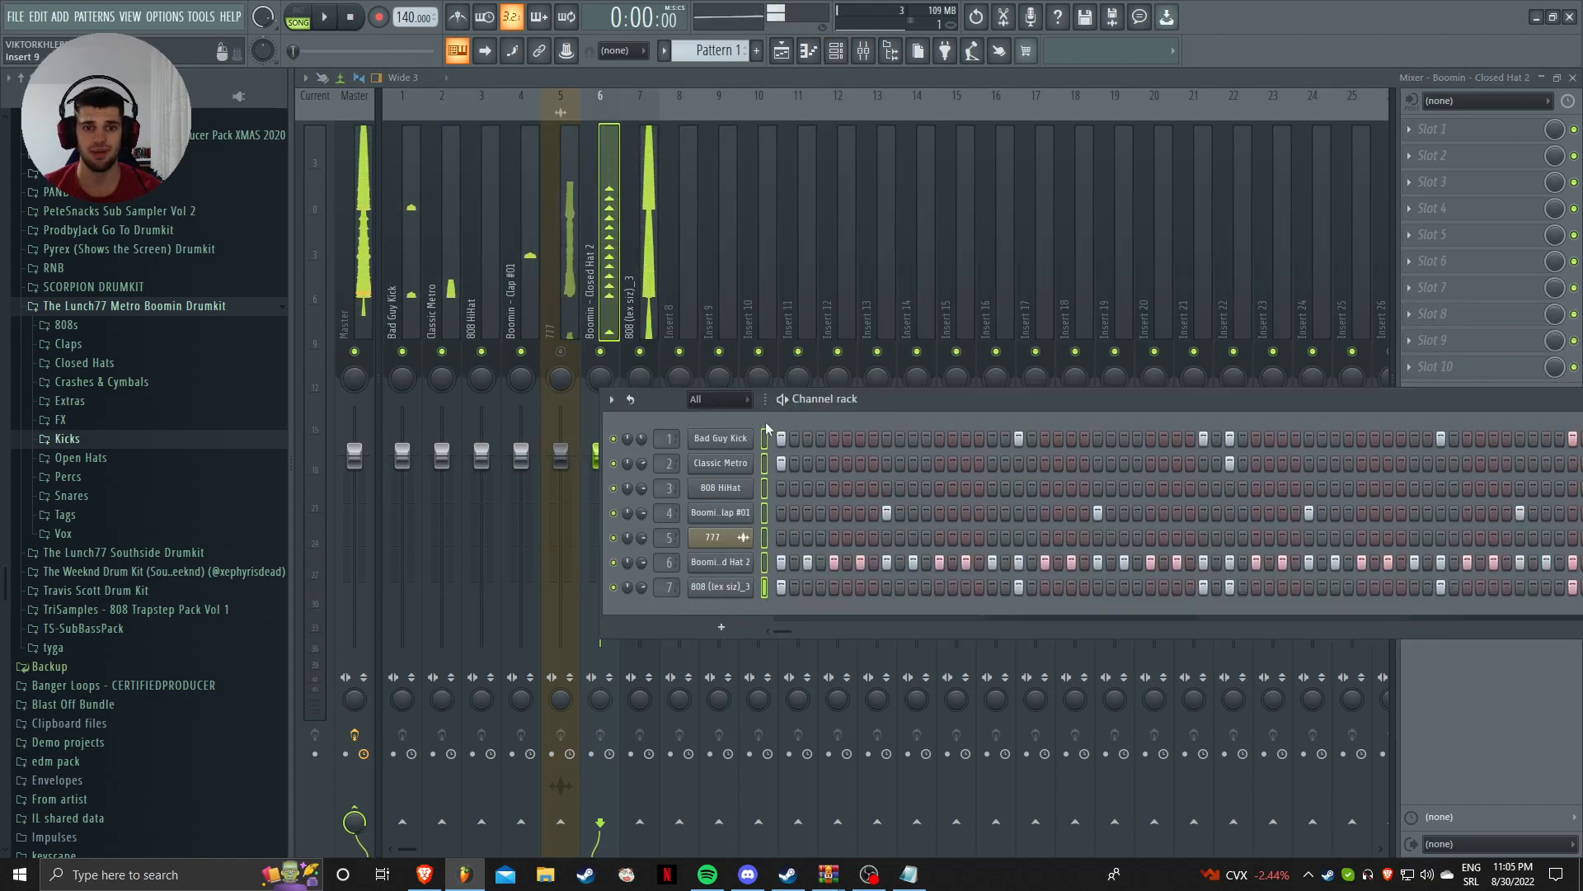
Step: Close the Channel rack, play the beat briefly, and select the 808 HiHat insert
key("F6")
key("space")
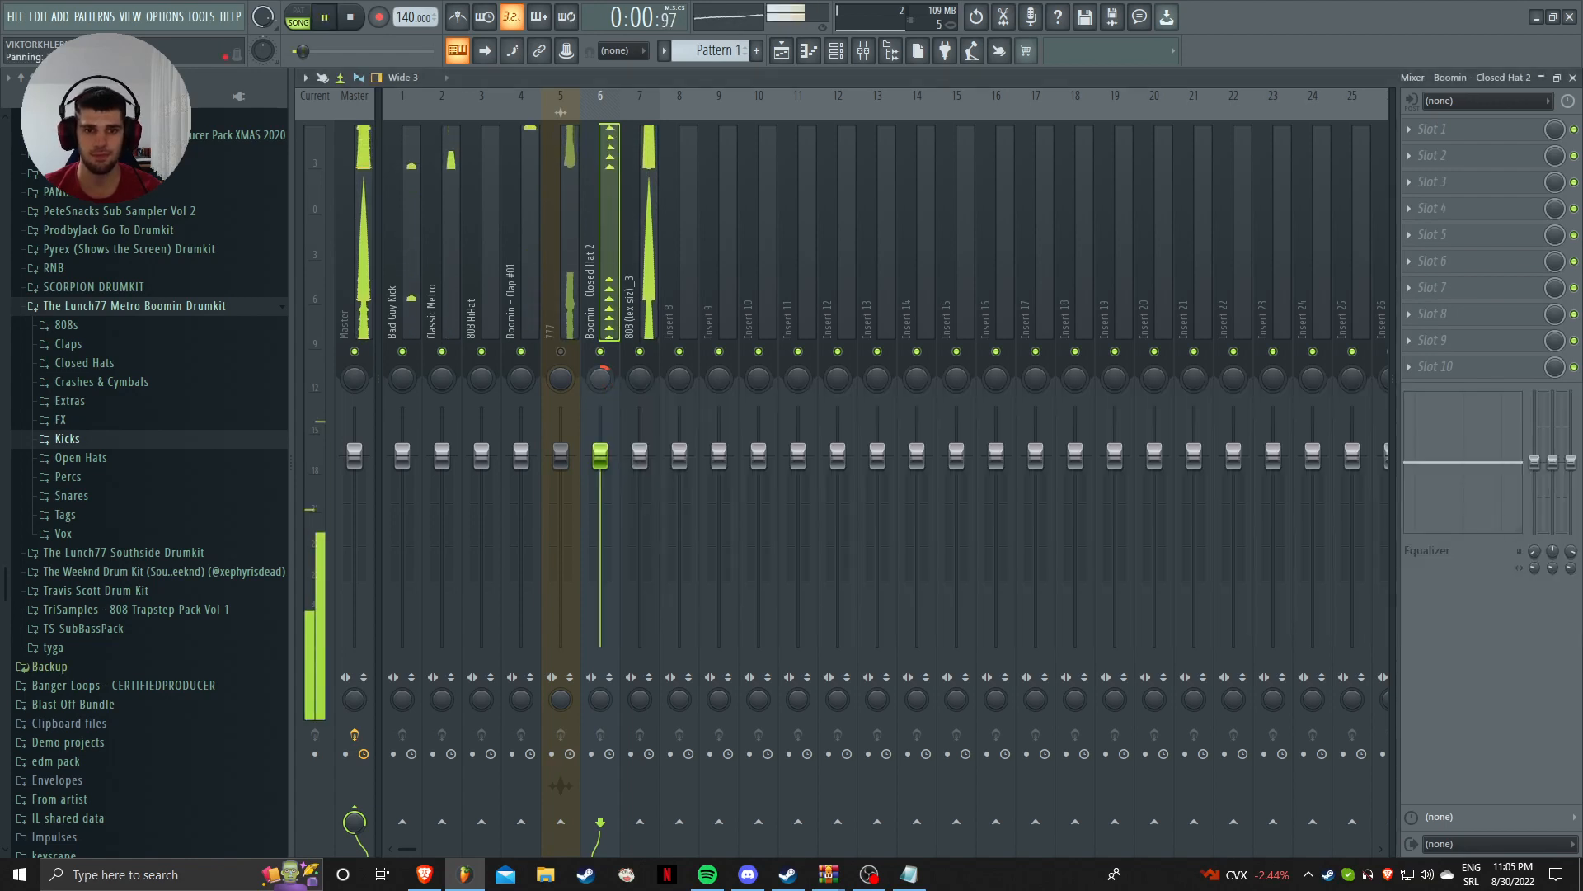
key("space")
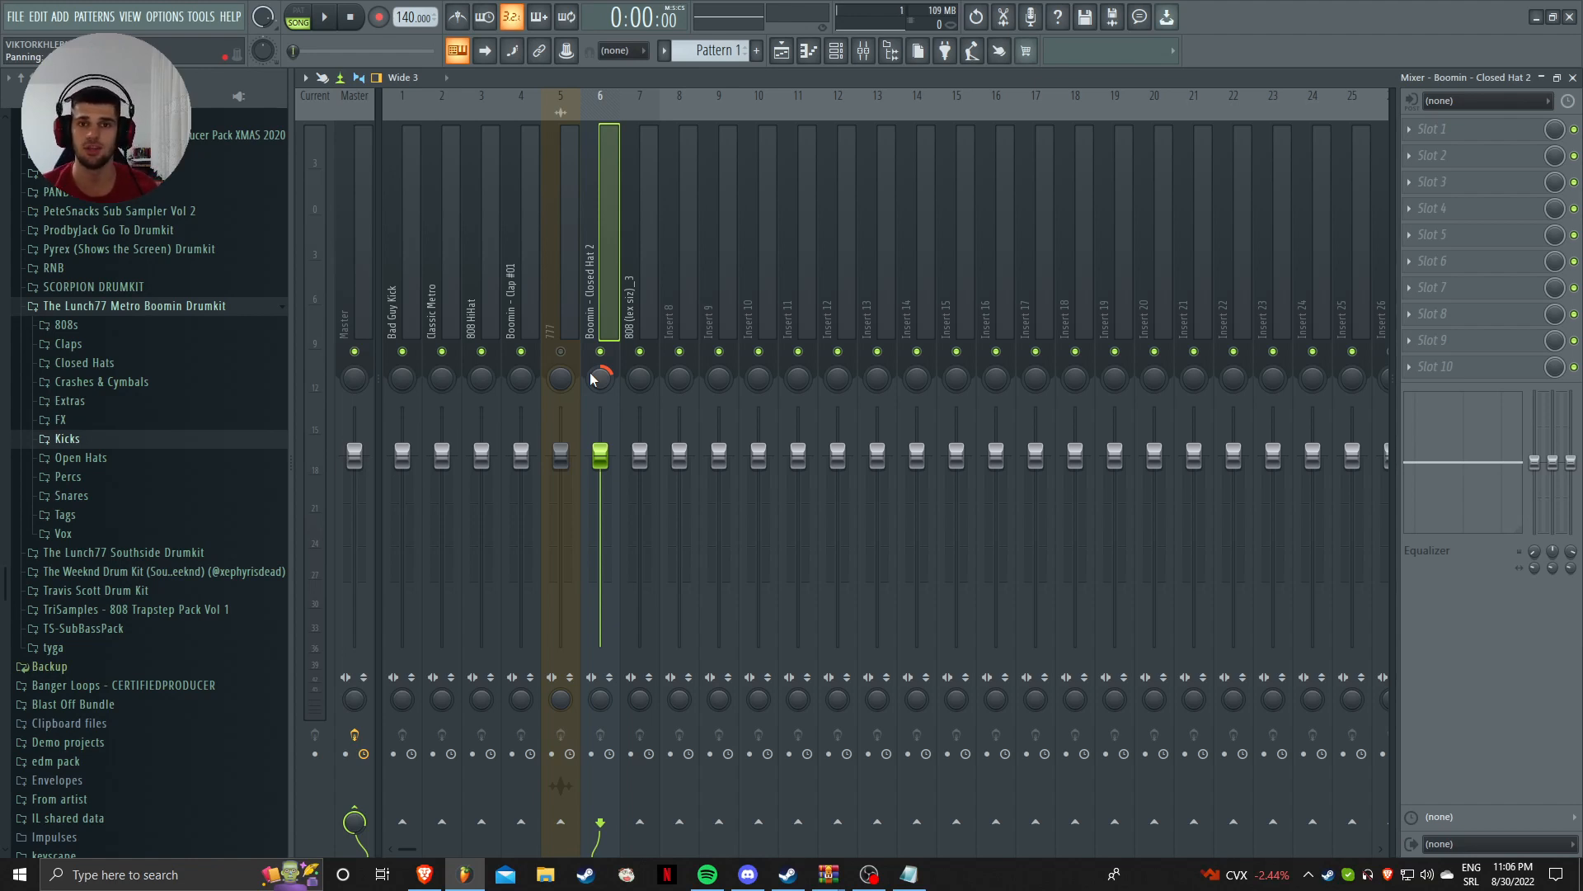
left_click(478, 240)
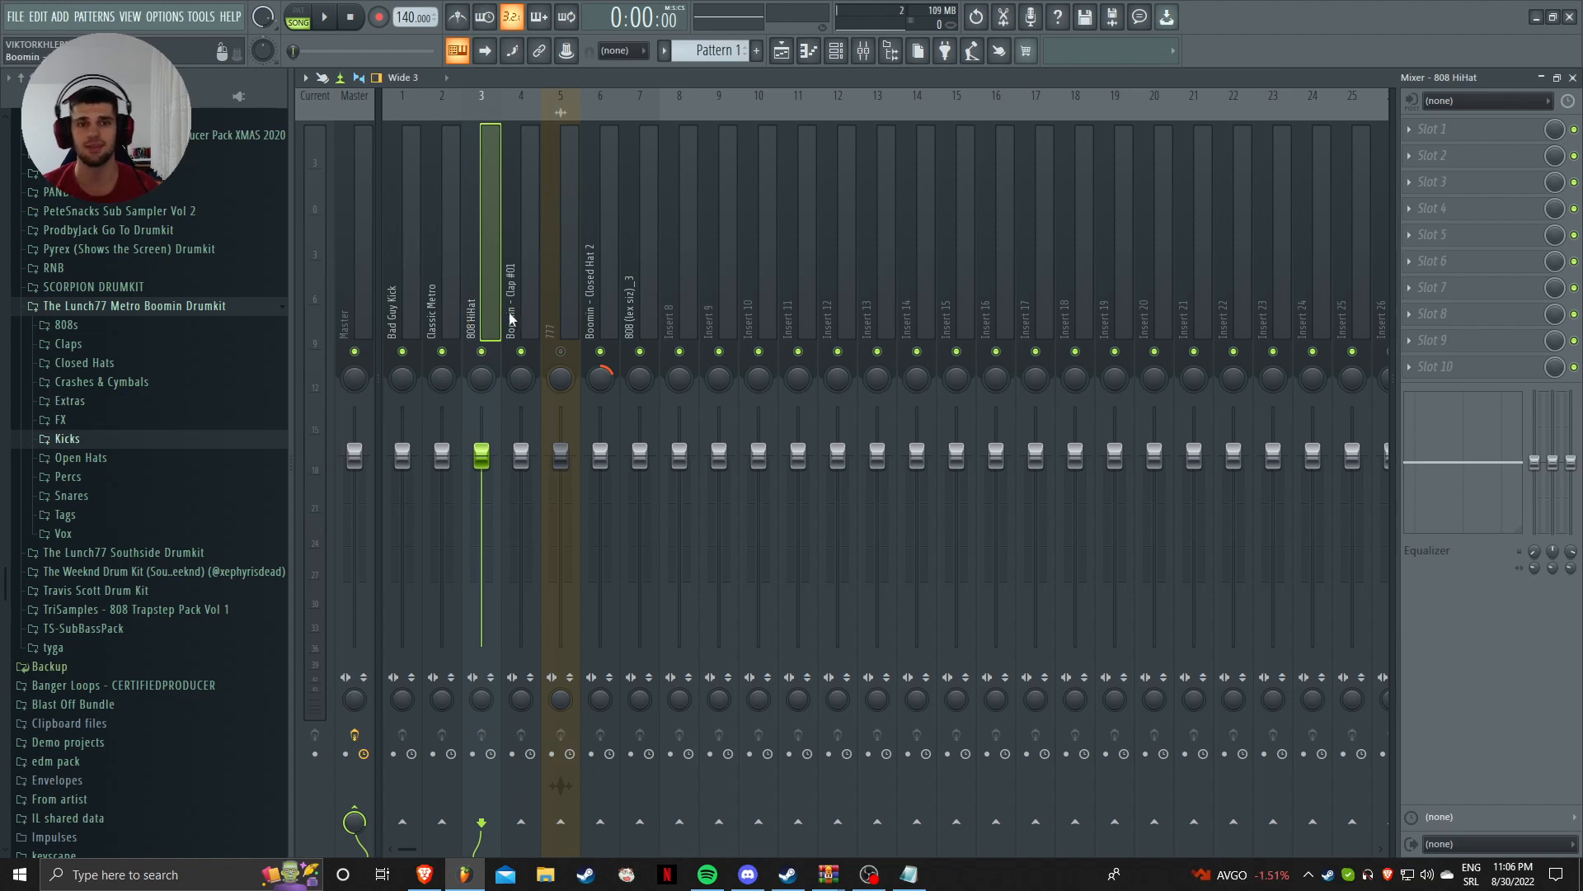
Step: Audition the inserts and solo and select the 808 (lex siz)_3 insert
left_click(569, 276)
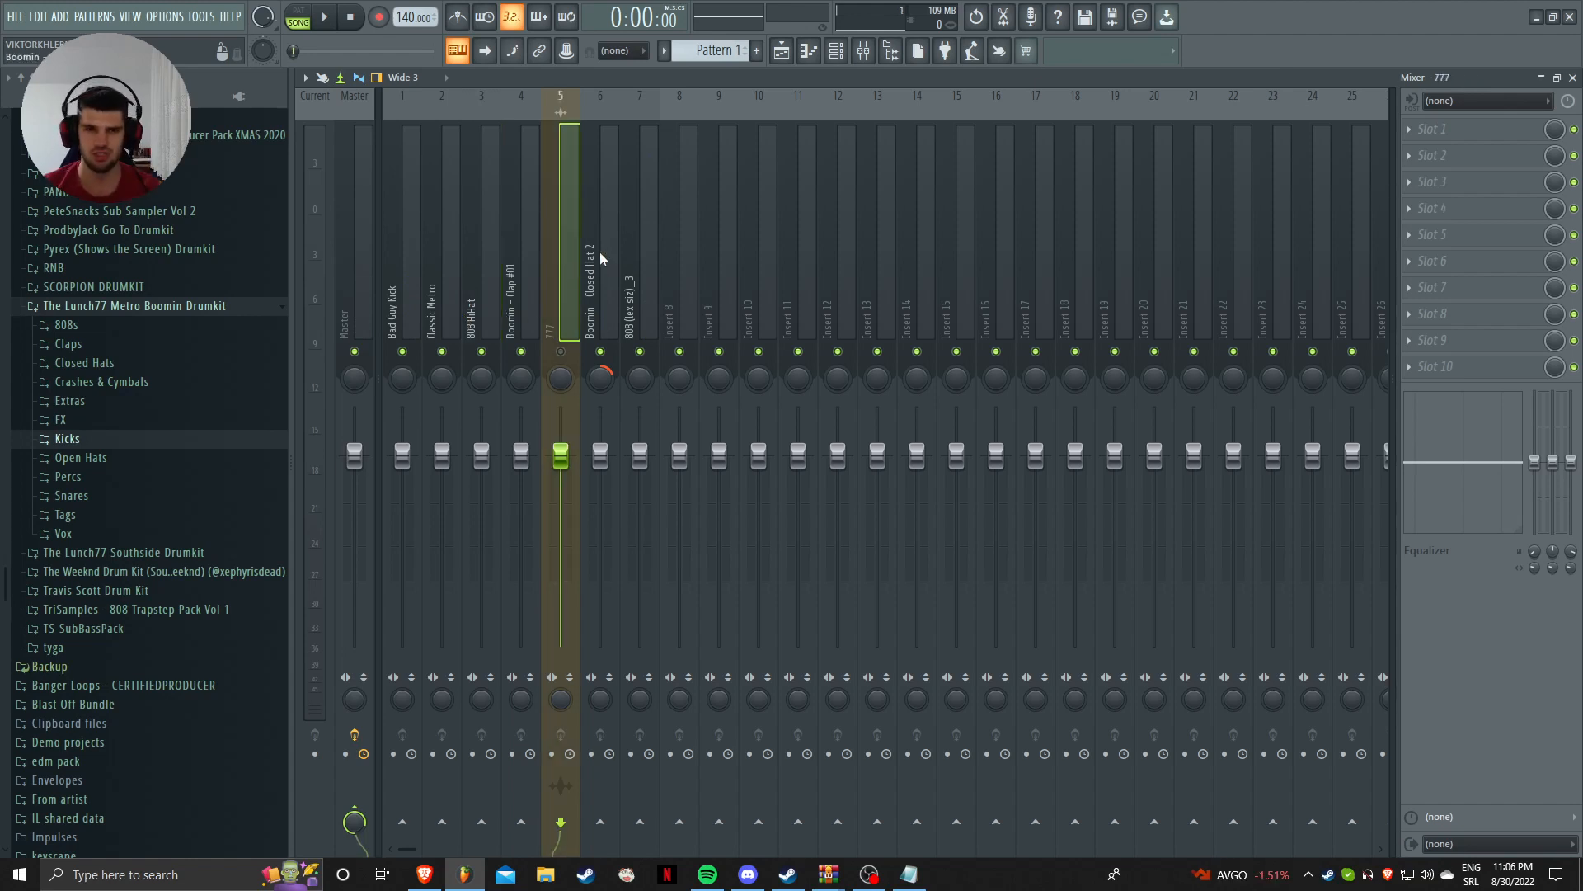
left_click(600, 250)
key("space")
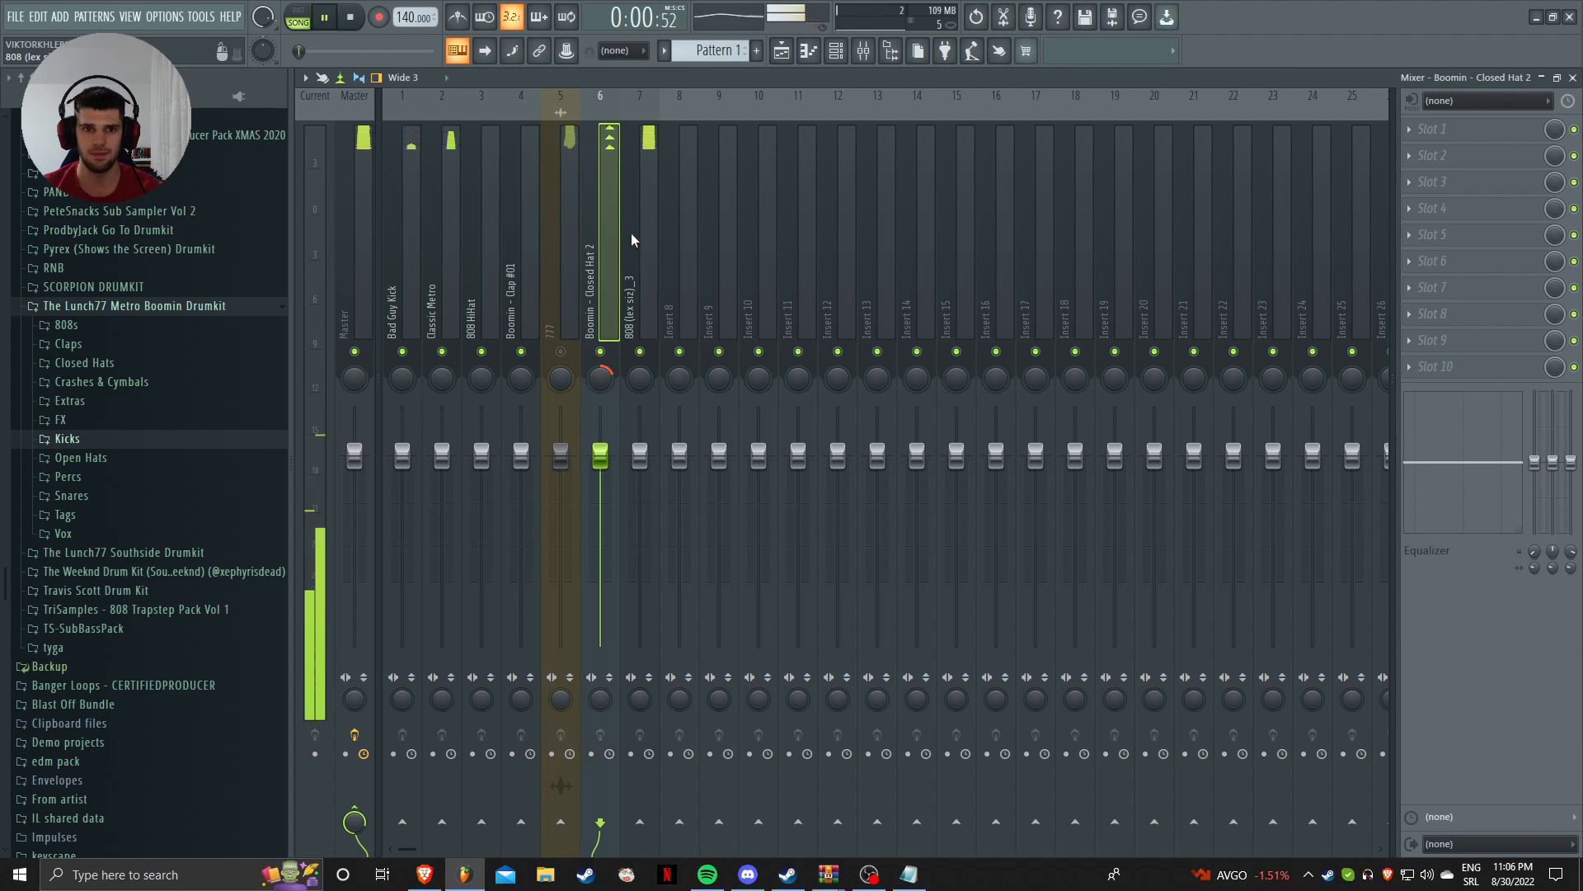
right_click(640, 351)
key("space")
left_click(640, 280)
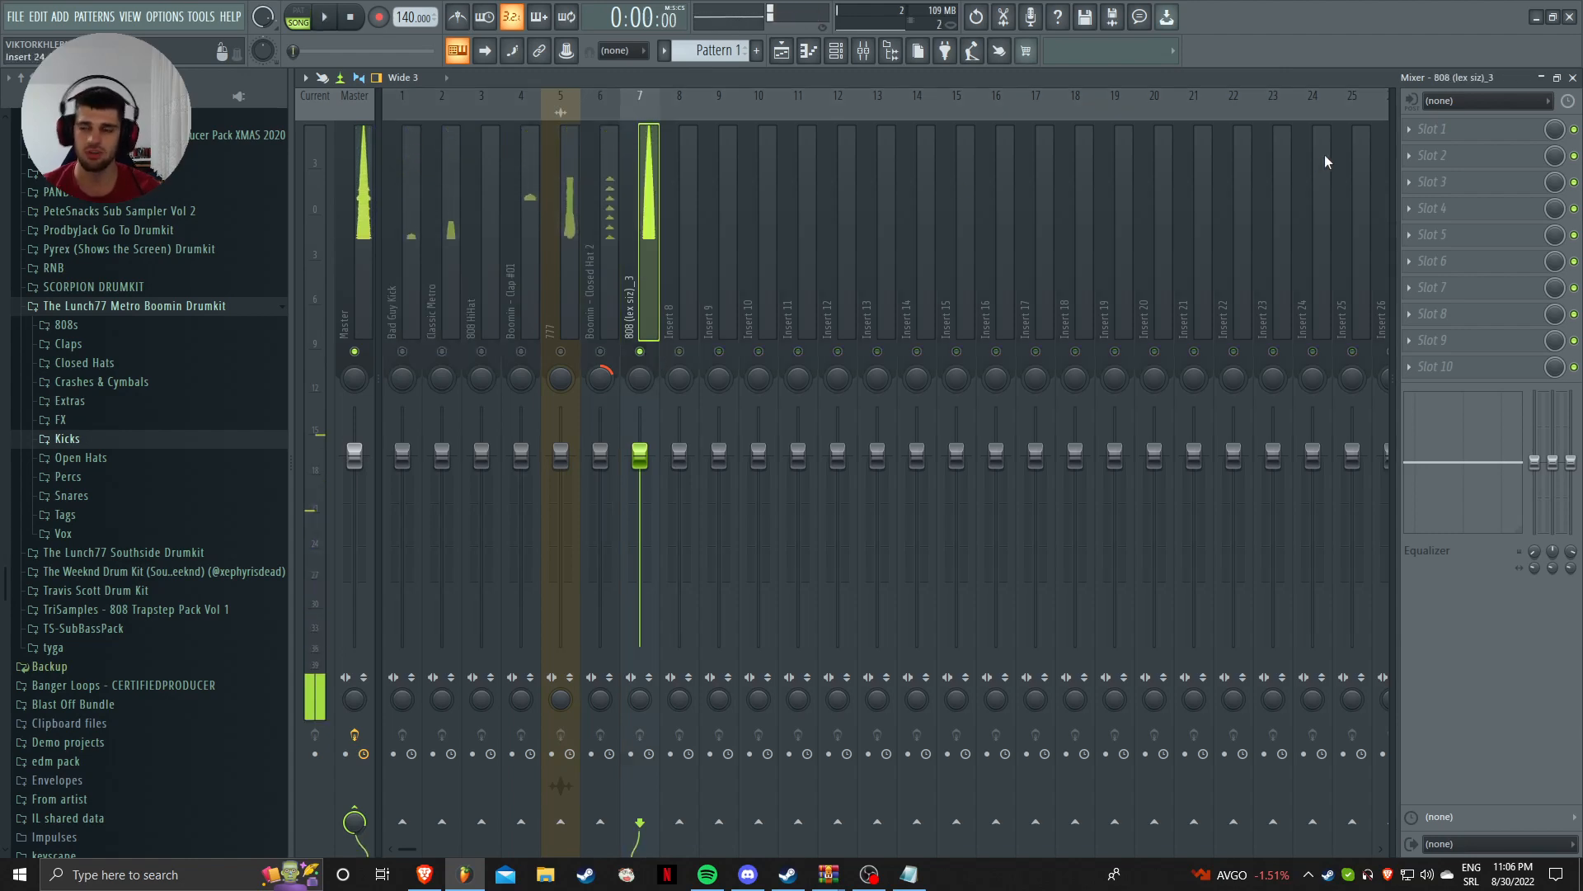
Step: Load Fruity Parametric EQ 2 on the 808 insert and boost bands 3 and 4 in the mids
left_click(1453, 128)
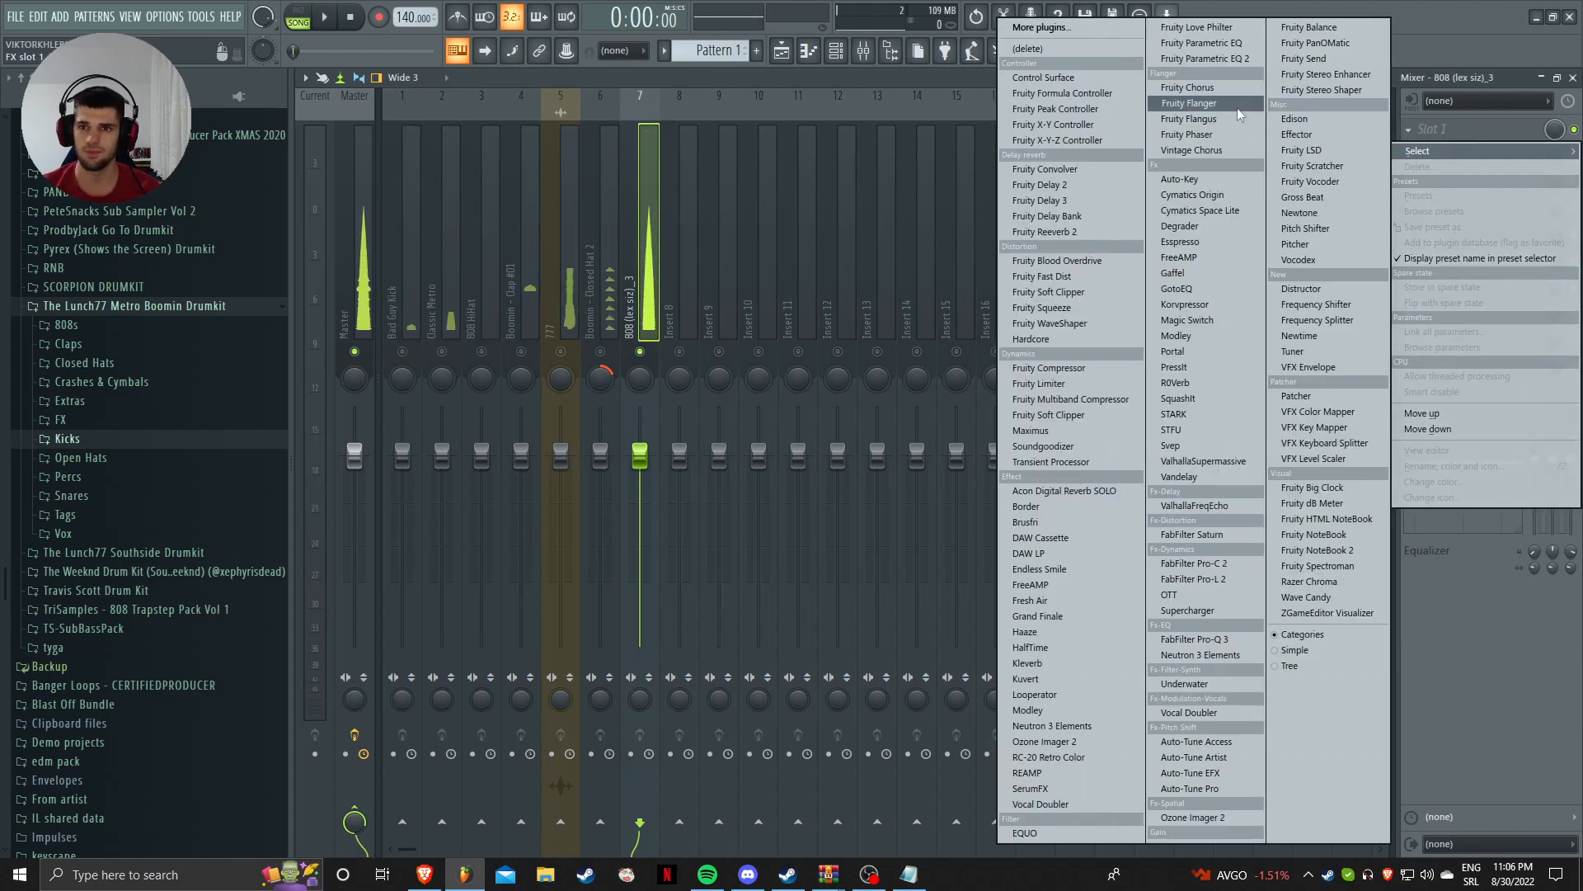
left_click(1234, 59)
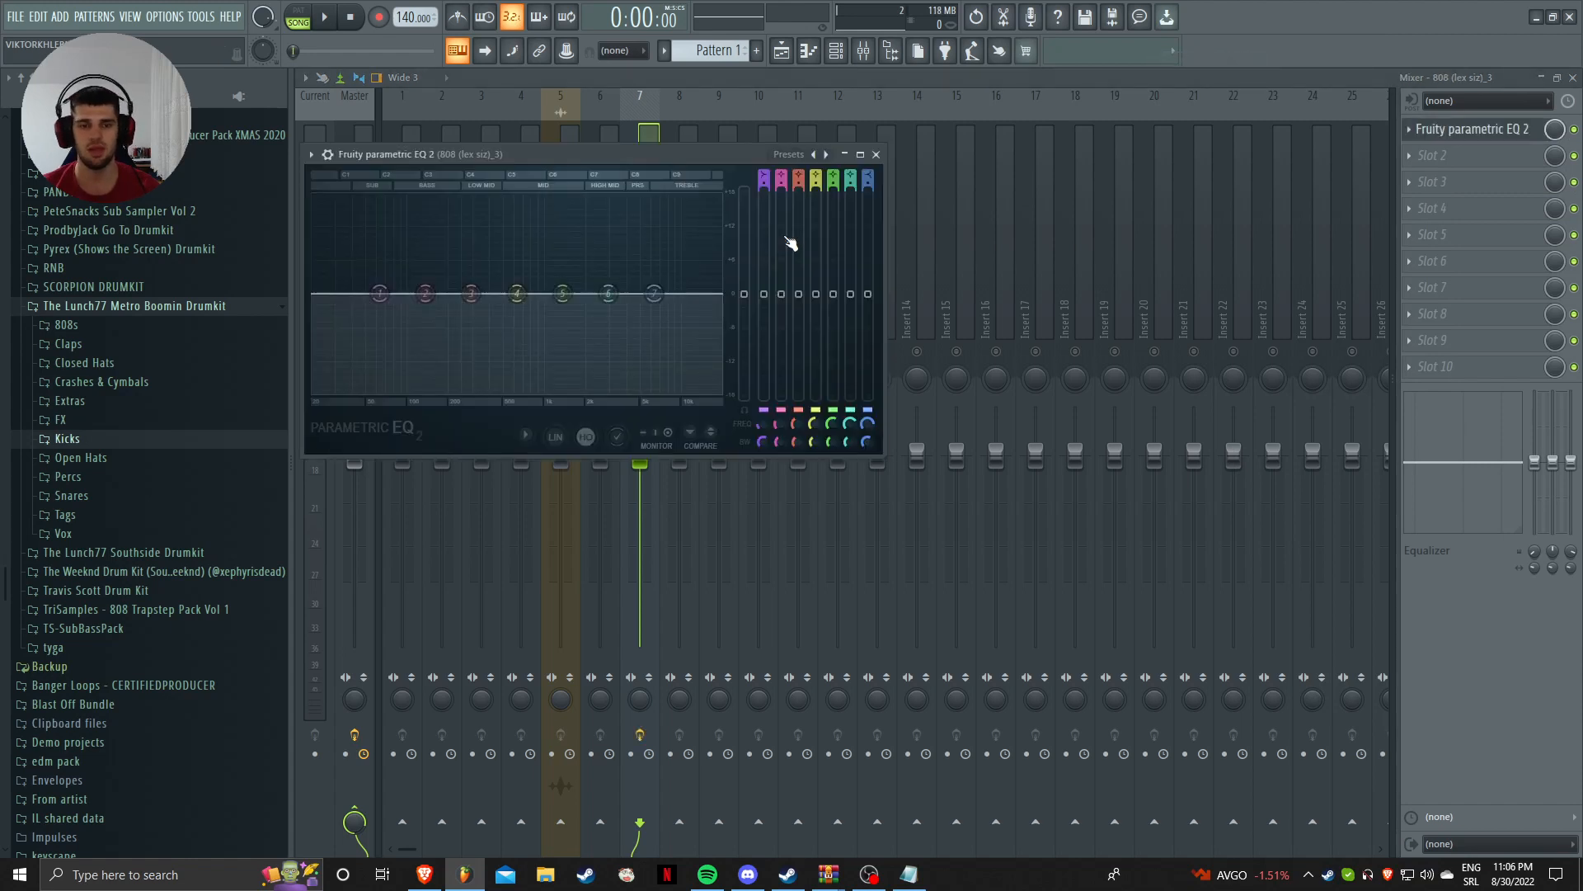
key("z")
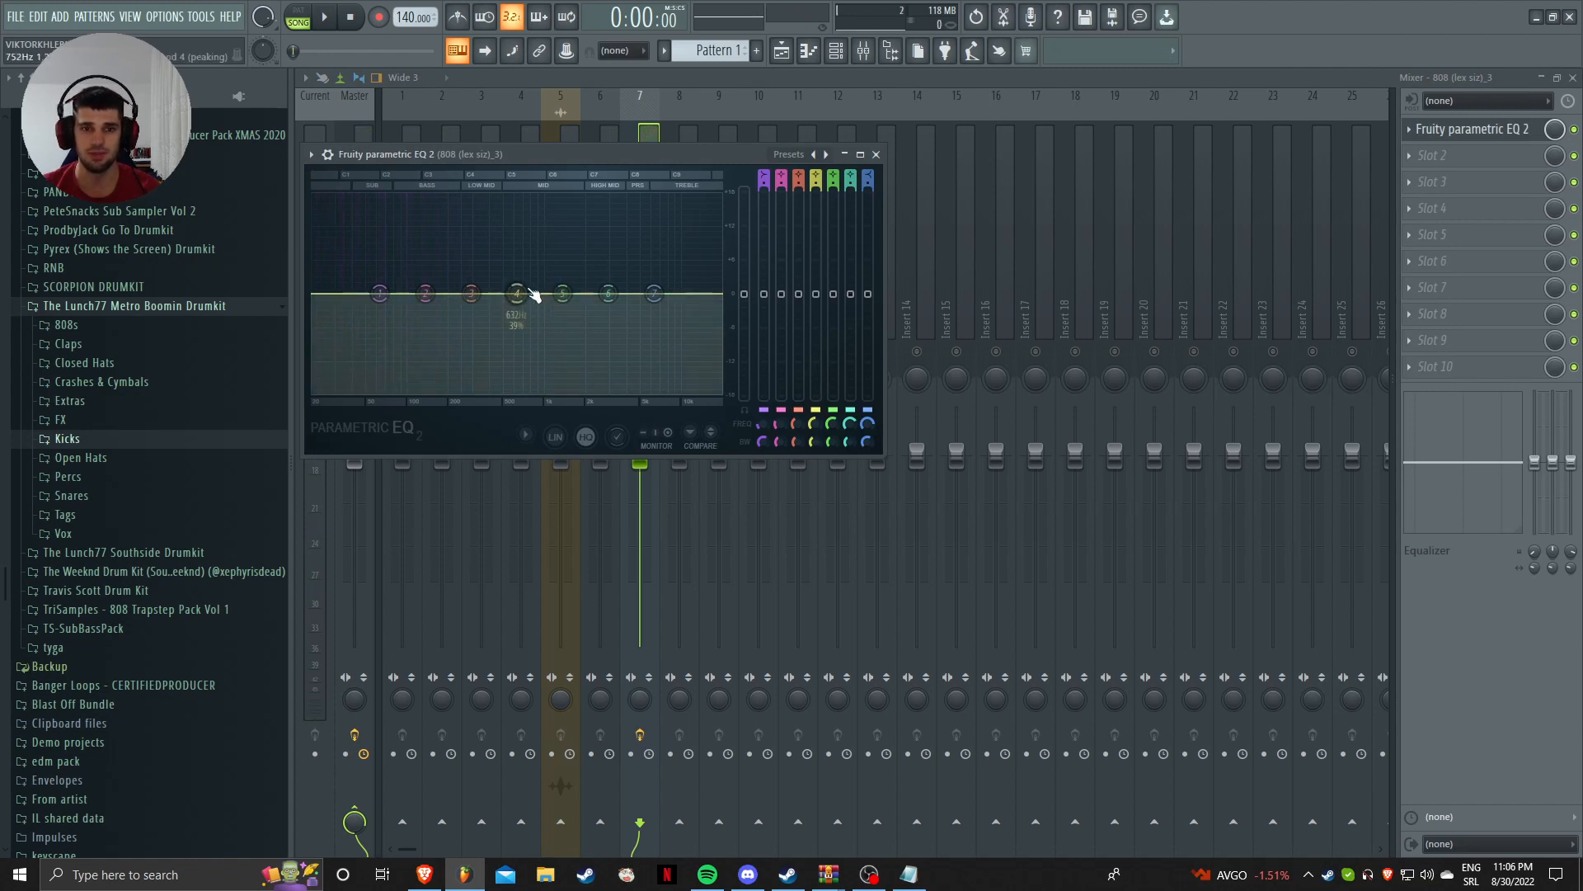
mouse_move(522, 292)
left_mouse_down()
mouse_move(528, 271)
mouse_move(561, 292)
mouse_move(514, 265)
left_mouse_up()
key("space")
left_click_drag(471, 293, 479, 281)
key("space")
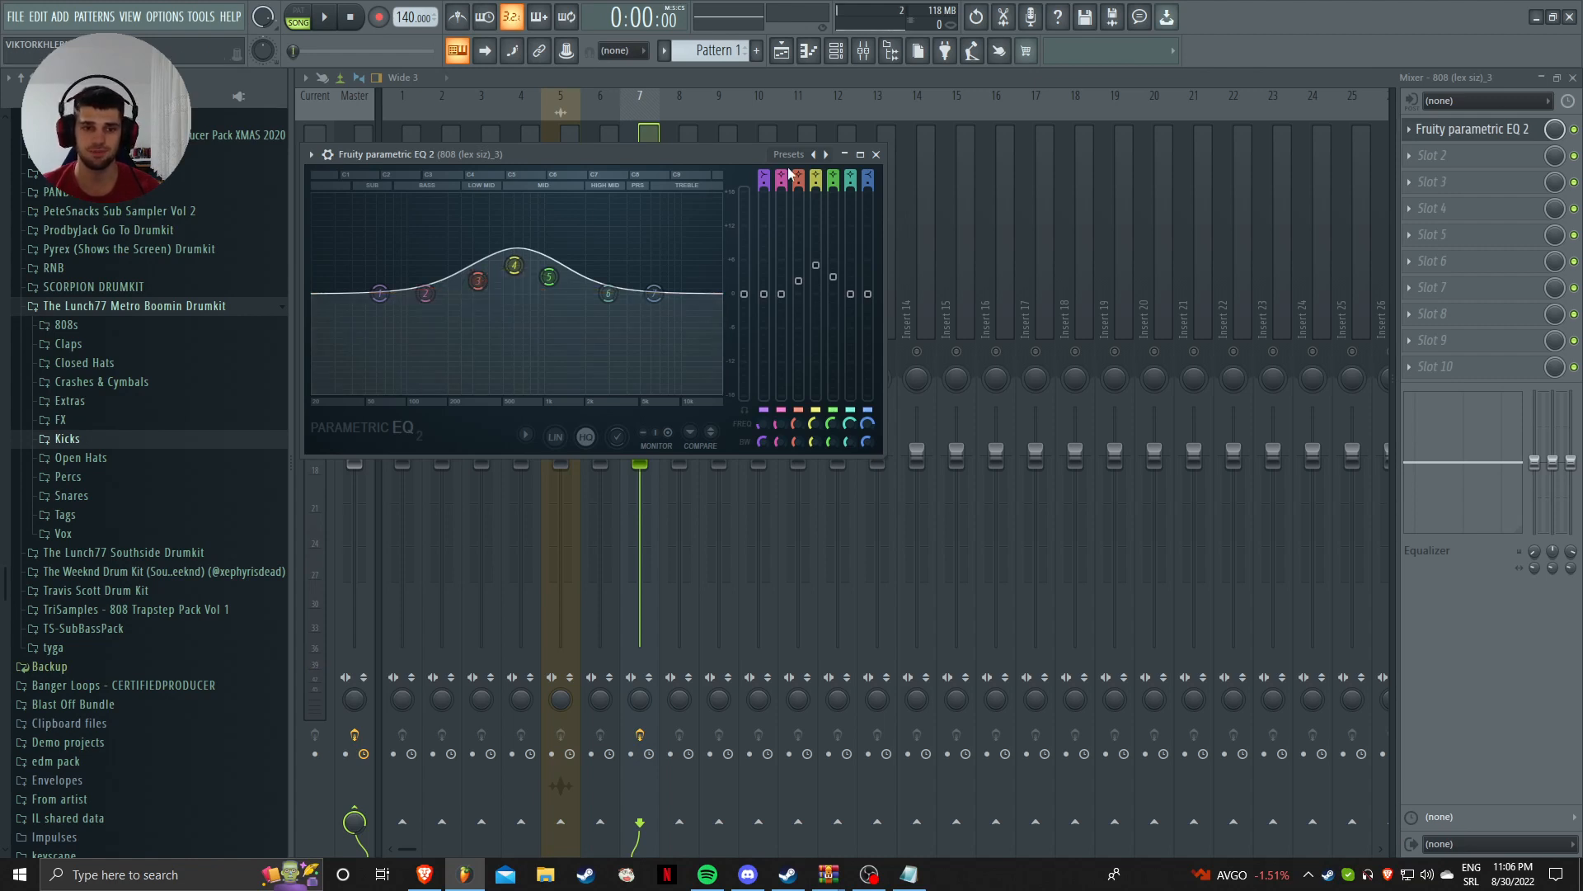
Step: Resize and close the Parametric EQ 2 window, then bring back the Channel rack
left_click(845, 154)
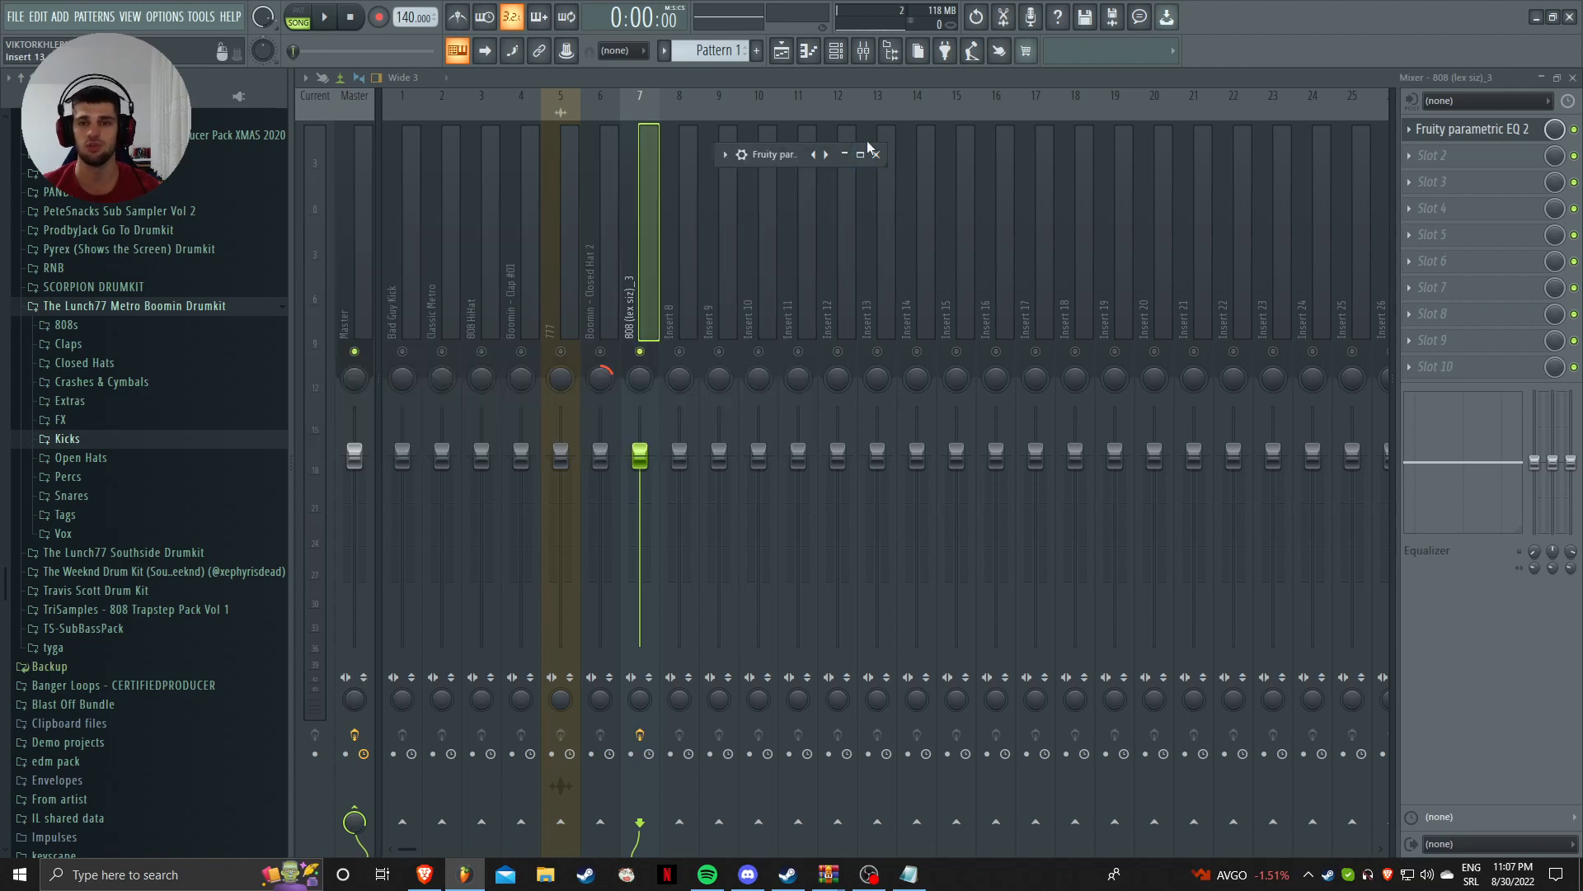
left_click(861, 154)
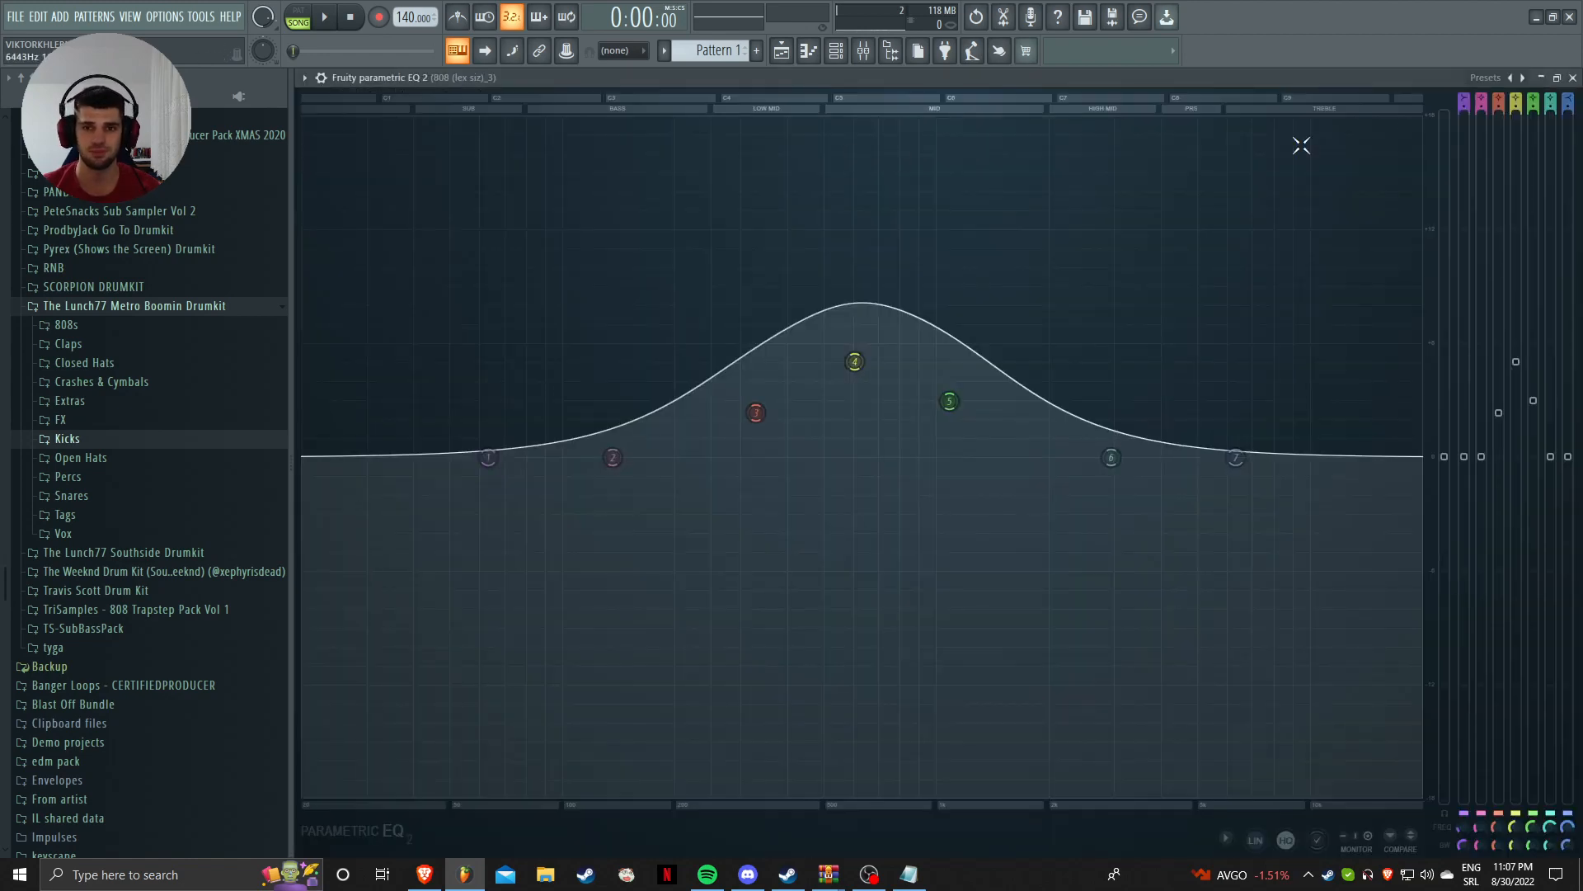
left_click(1557, 78)
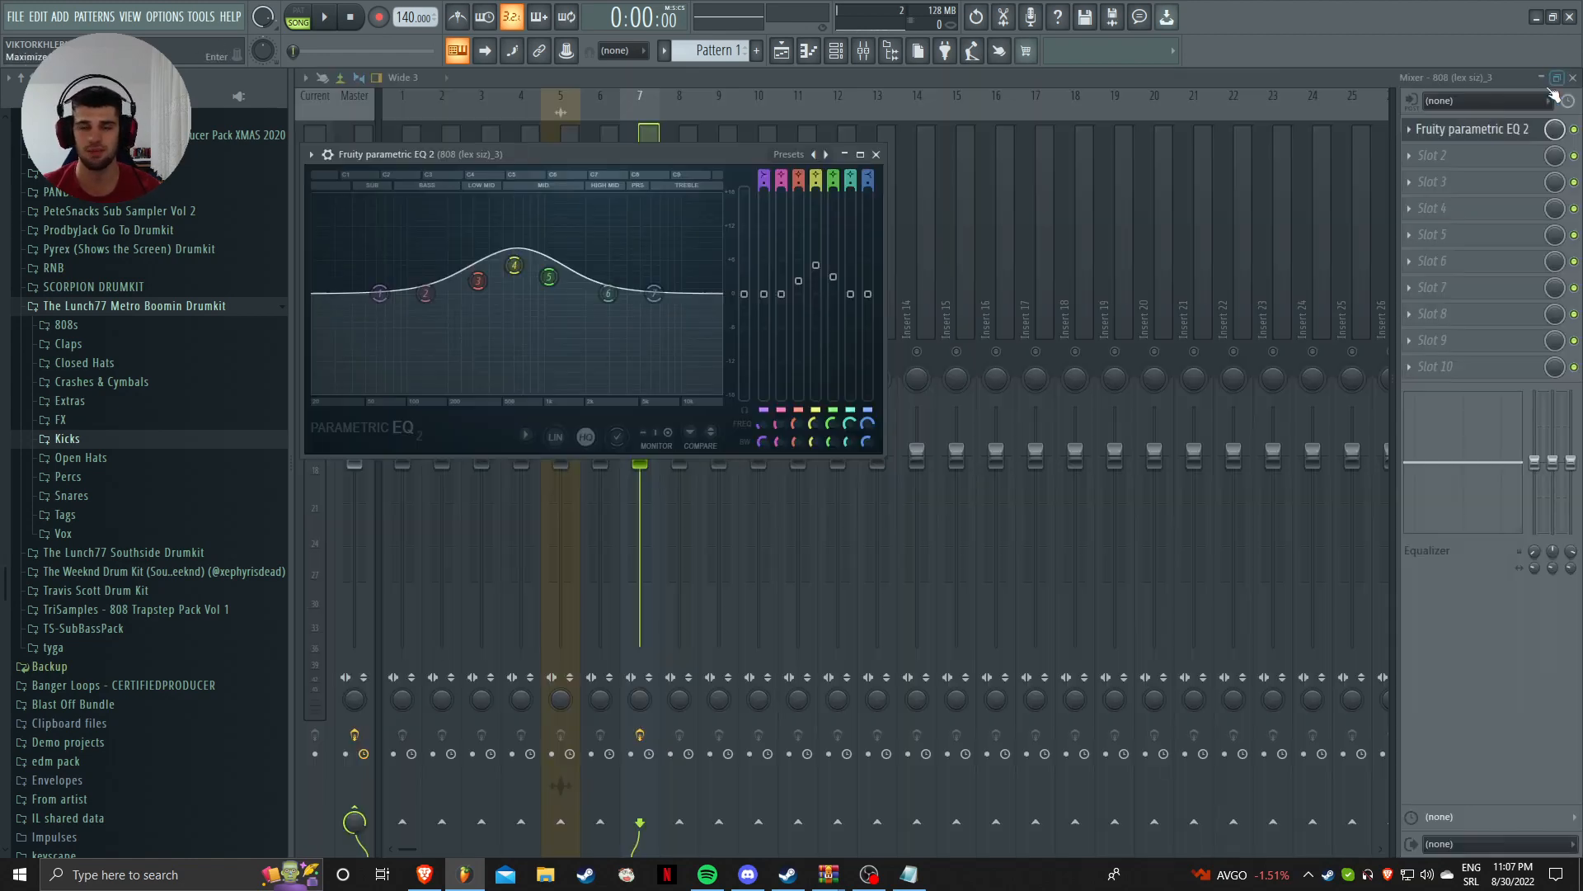
left_click(879, 155)
left_click(835, 51)
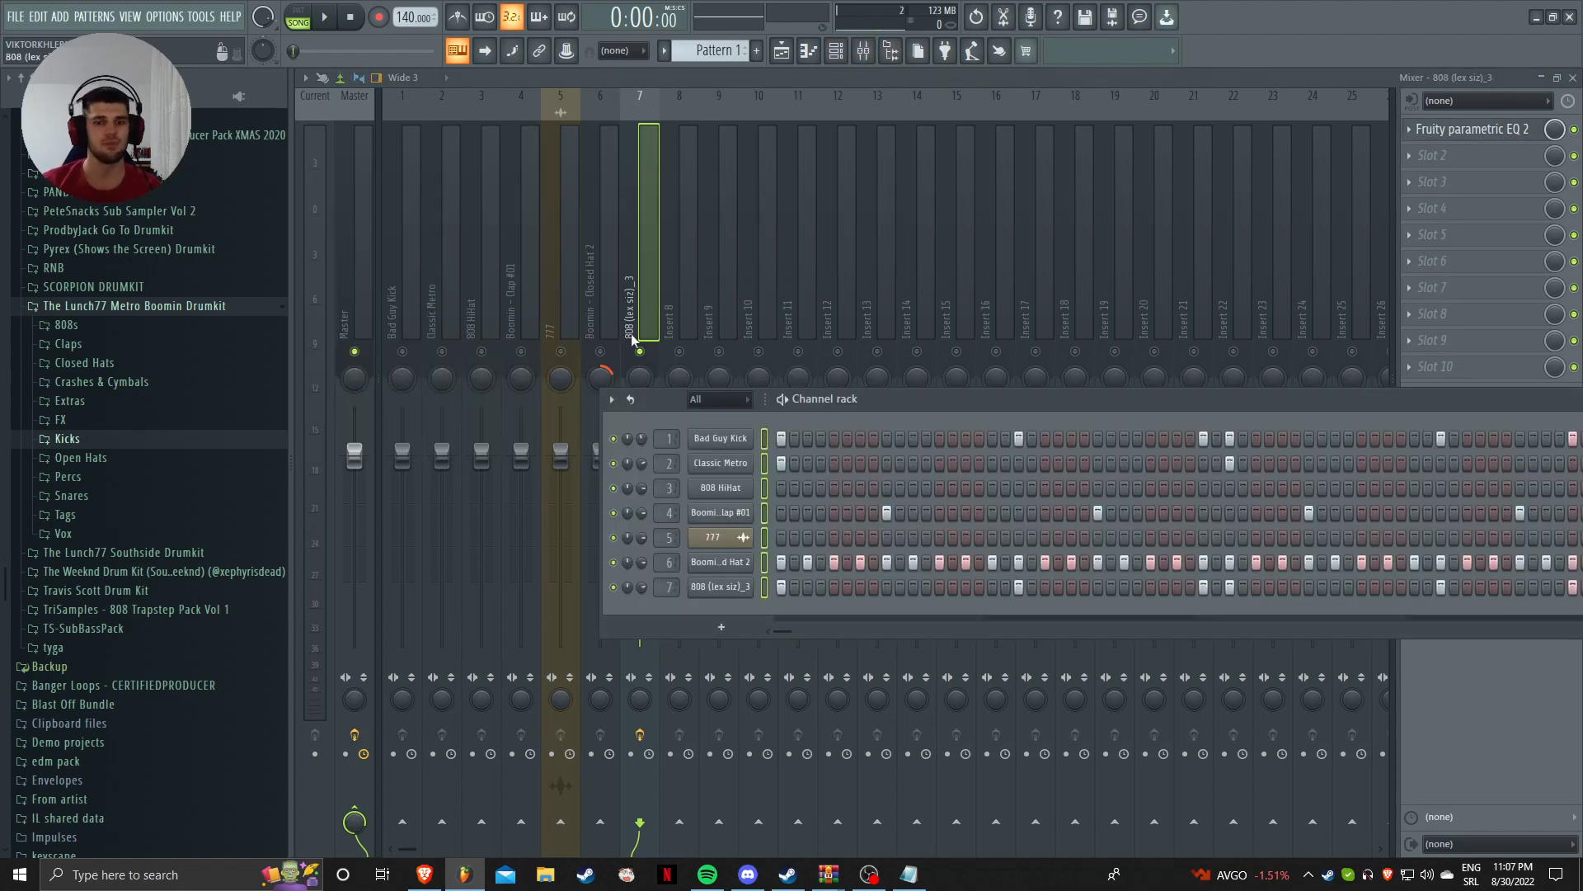
Step: Move the Channel rack up over the mixer and play the drum pattern once in PAT mode
left_click_drag(871, 402, 600, 147)
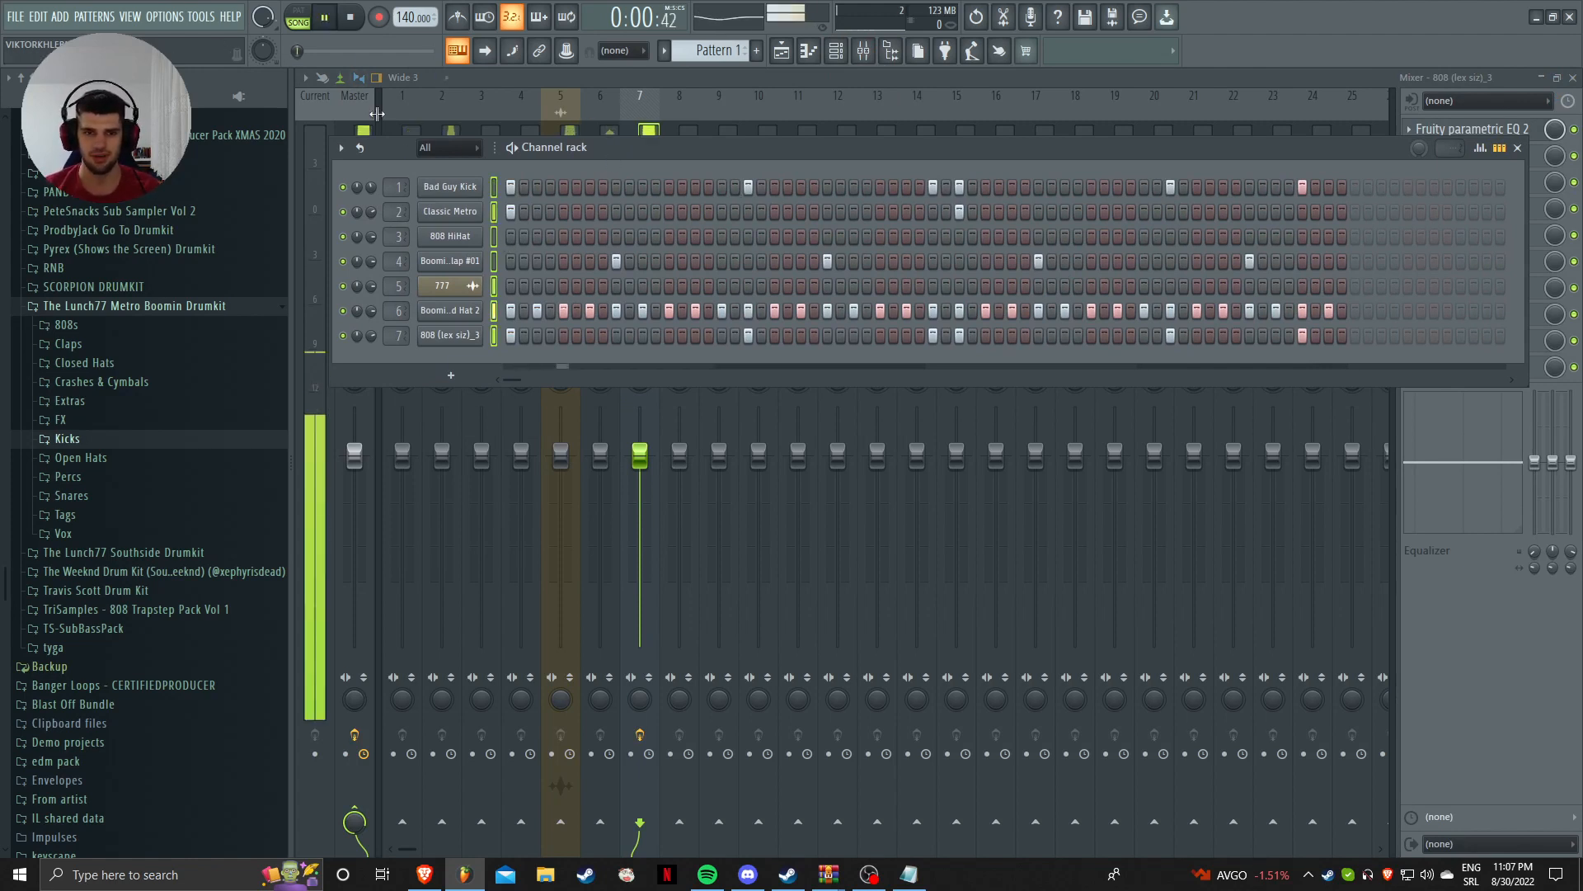
left_click(299, 18)
key("space")
key("space")
key("space")
left_click(572, 107)
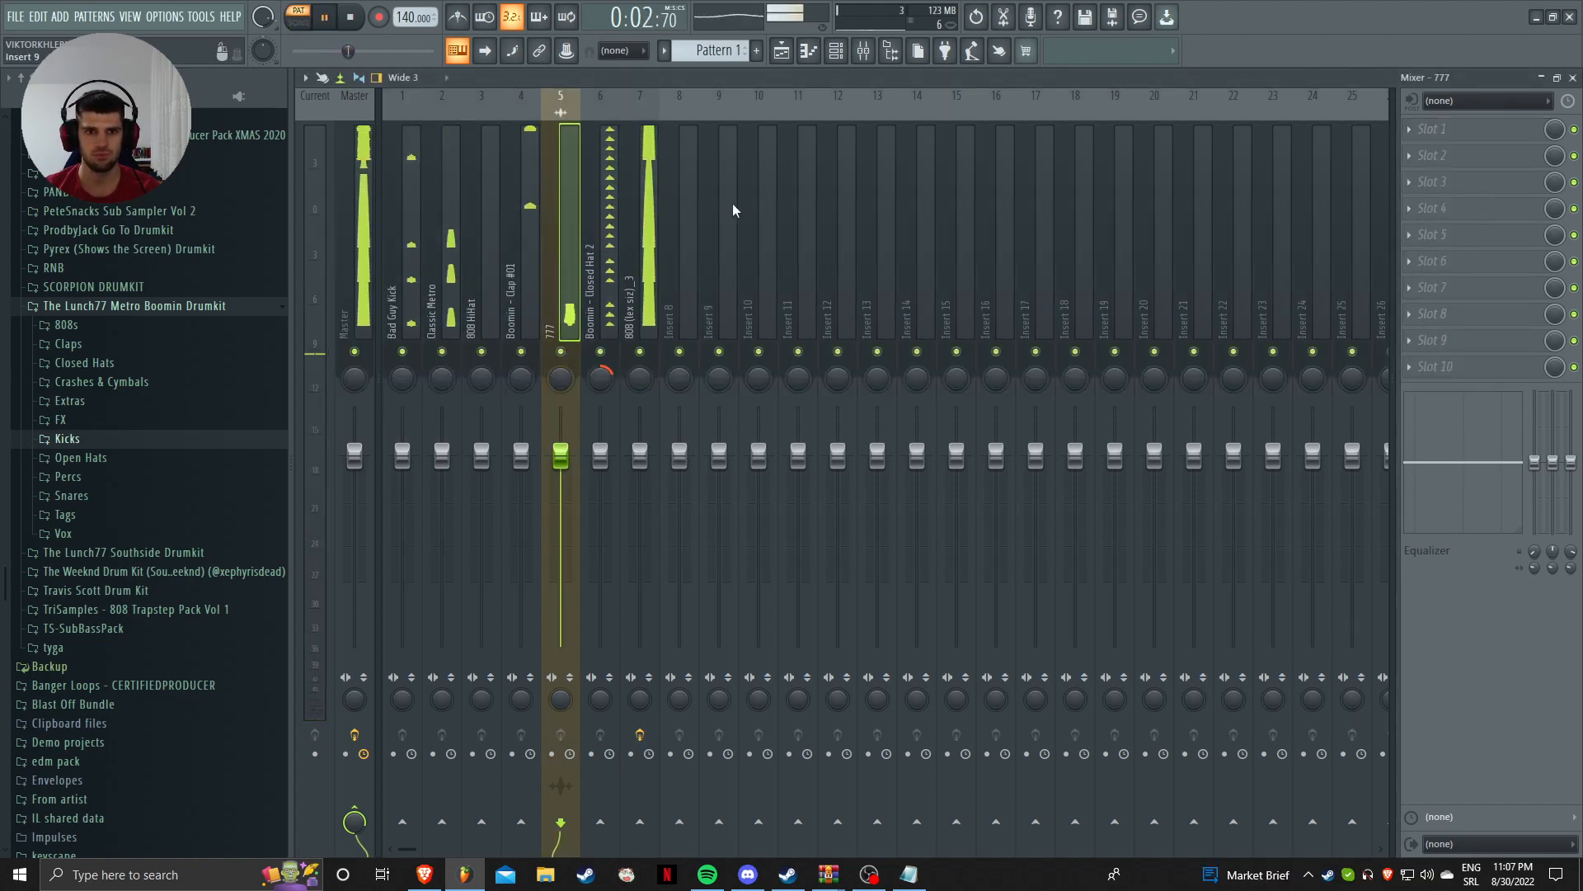
key("space")
left_click(835, 50)
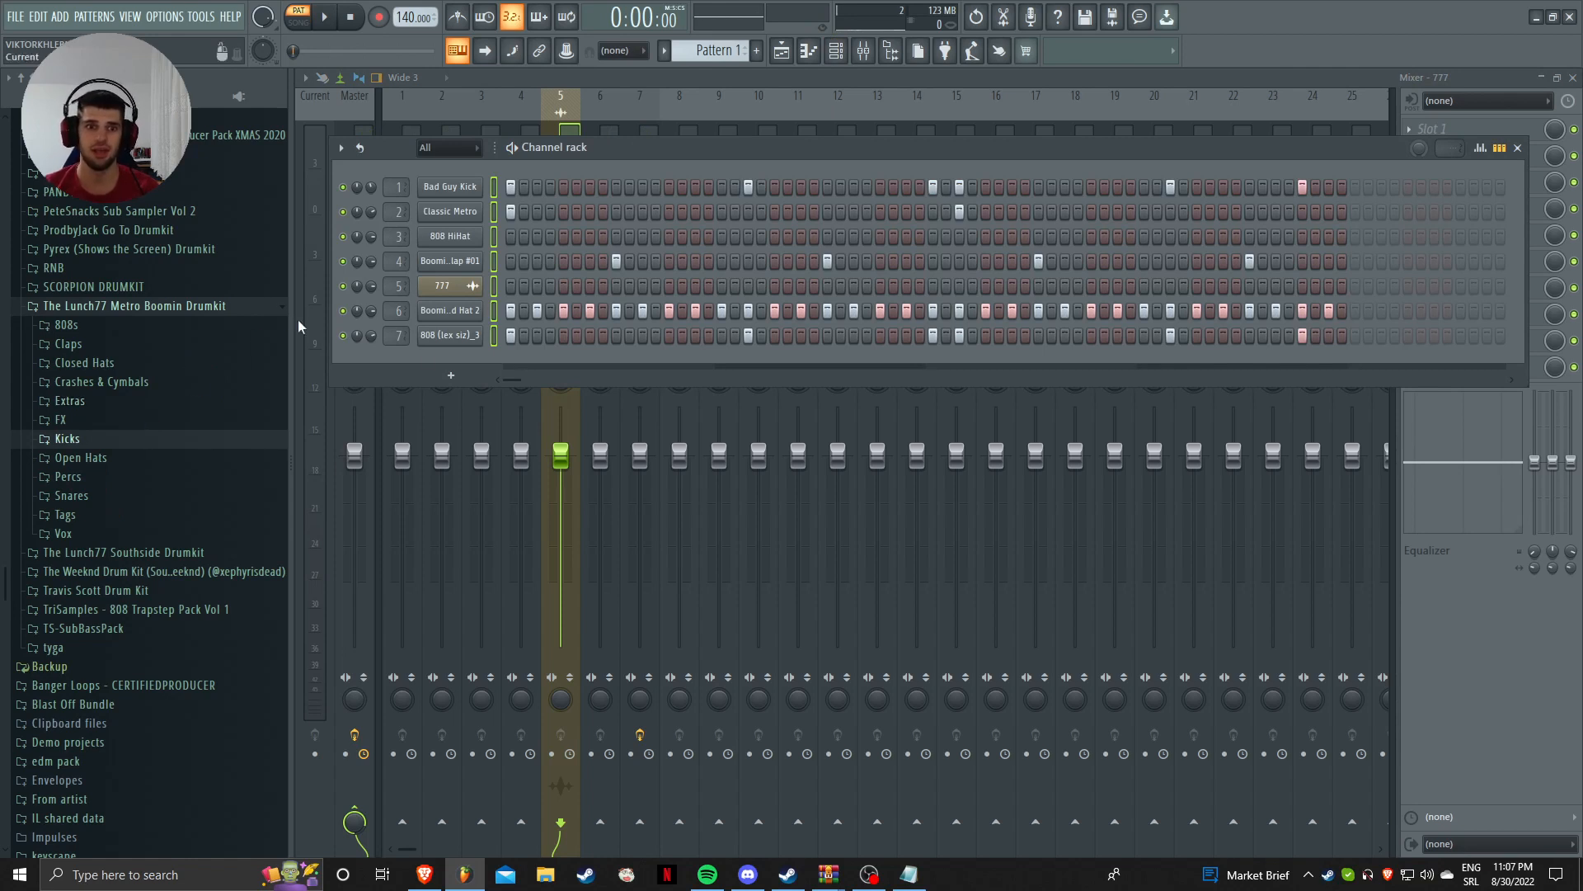
Step: Add Boomin - Snare #03 and banbwoi Snare (2) from the Snares folder as new channels
left_click(124, 495)
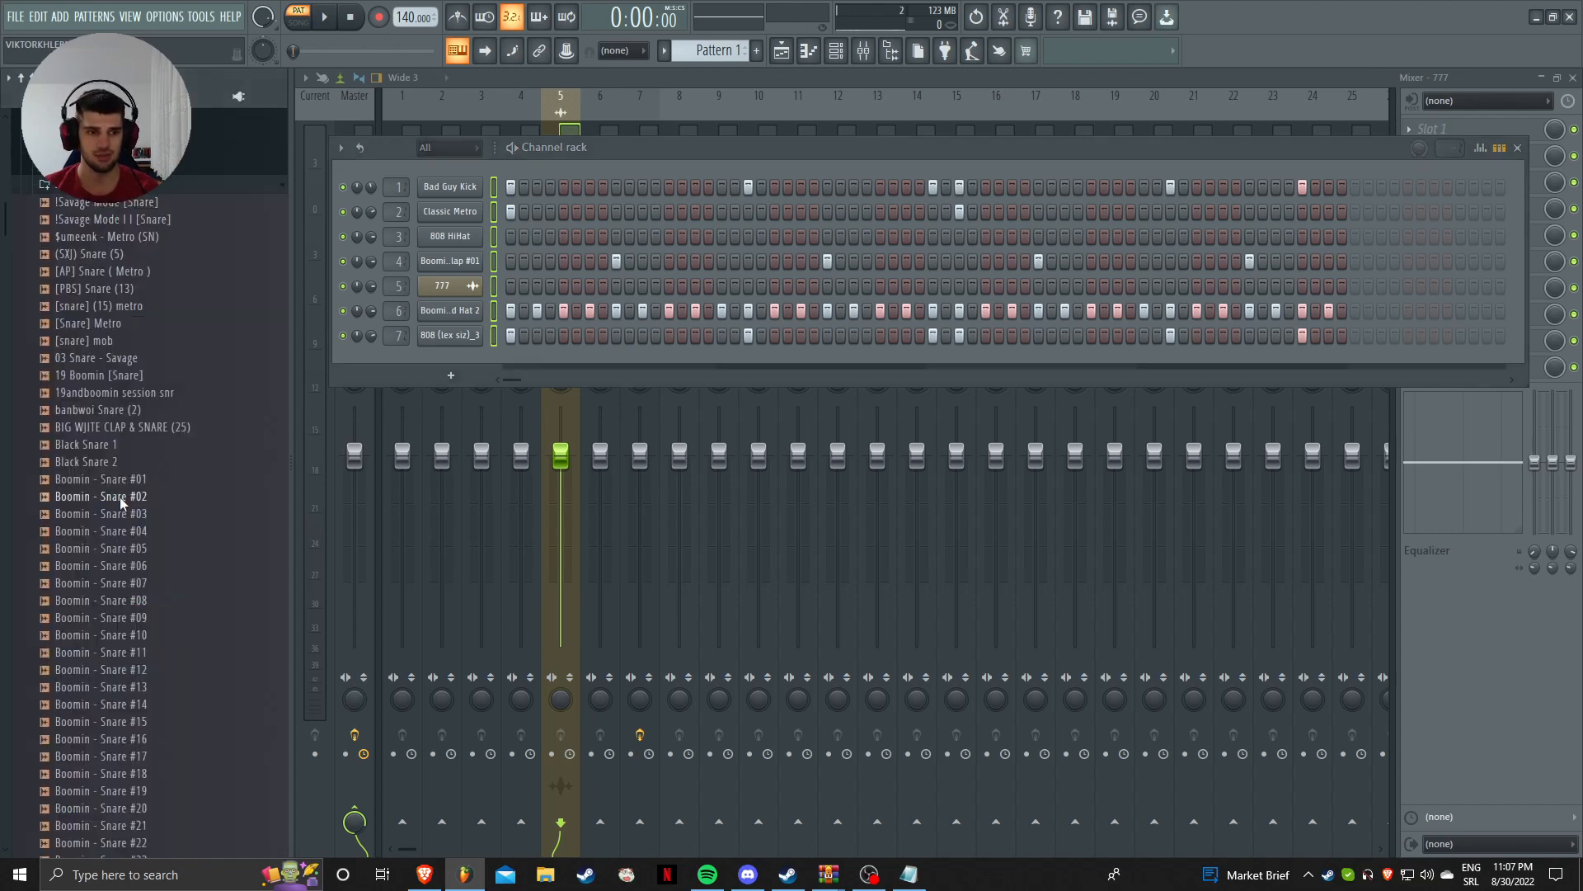
left_click_drag(151, 518, 487, 361)
left_click_drag(99, 409, 452, 398)
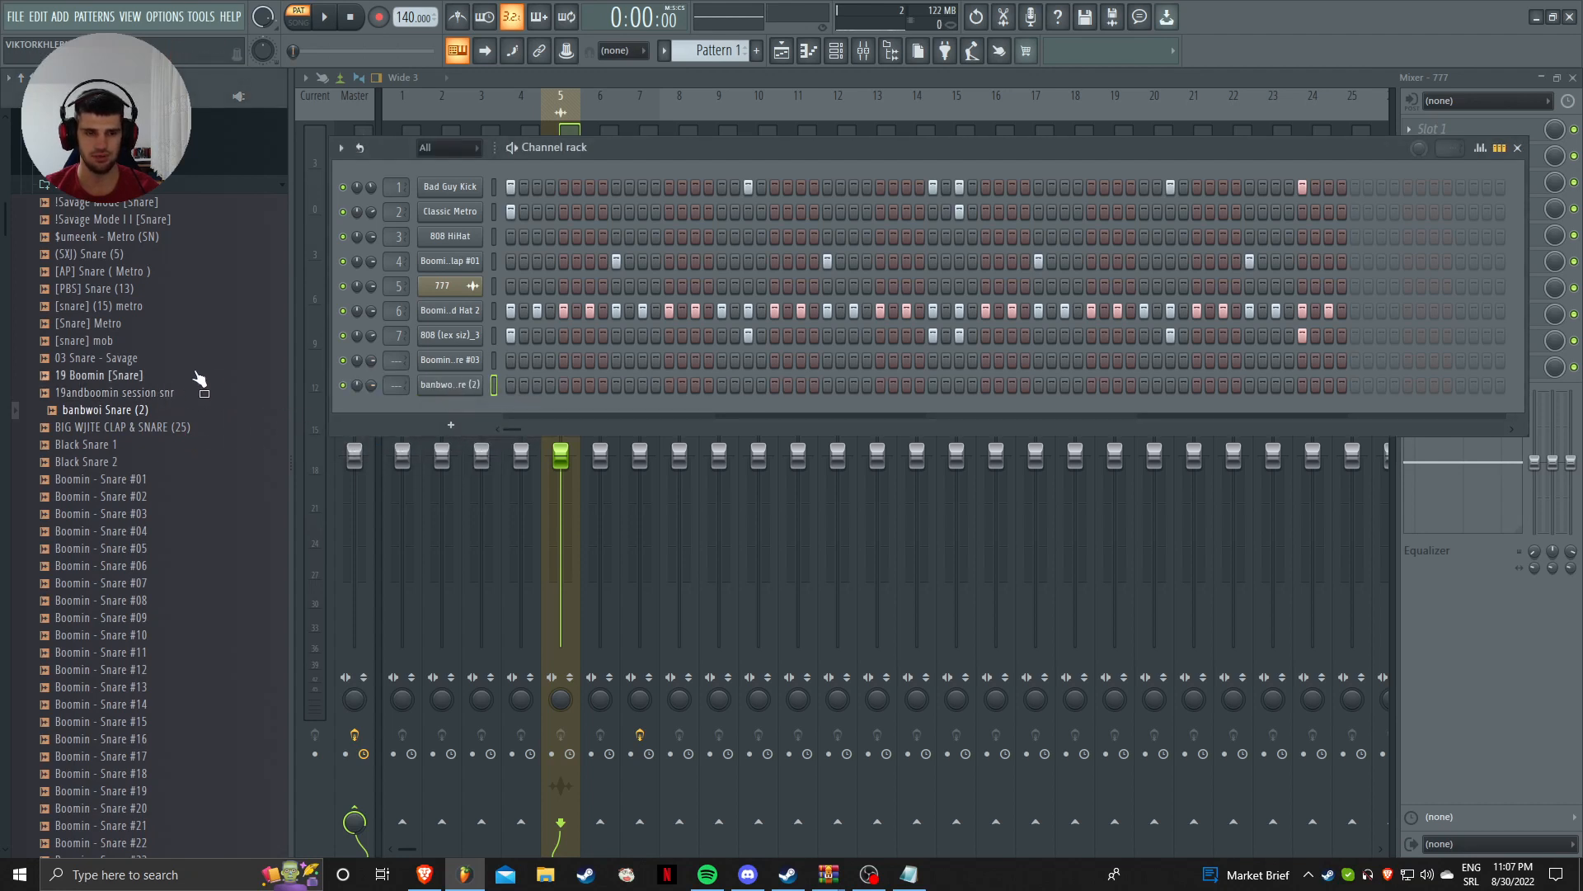
mouse_move(196, 374)
left_mouse_down()
mouse_move(412, 394)
mouse_move(171, 375)
left_mouse_up()
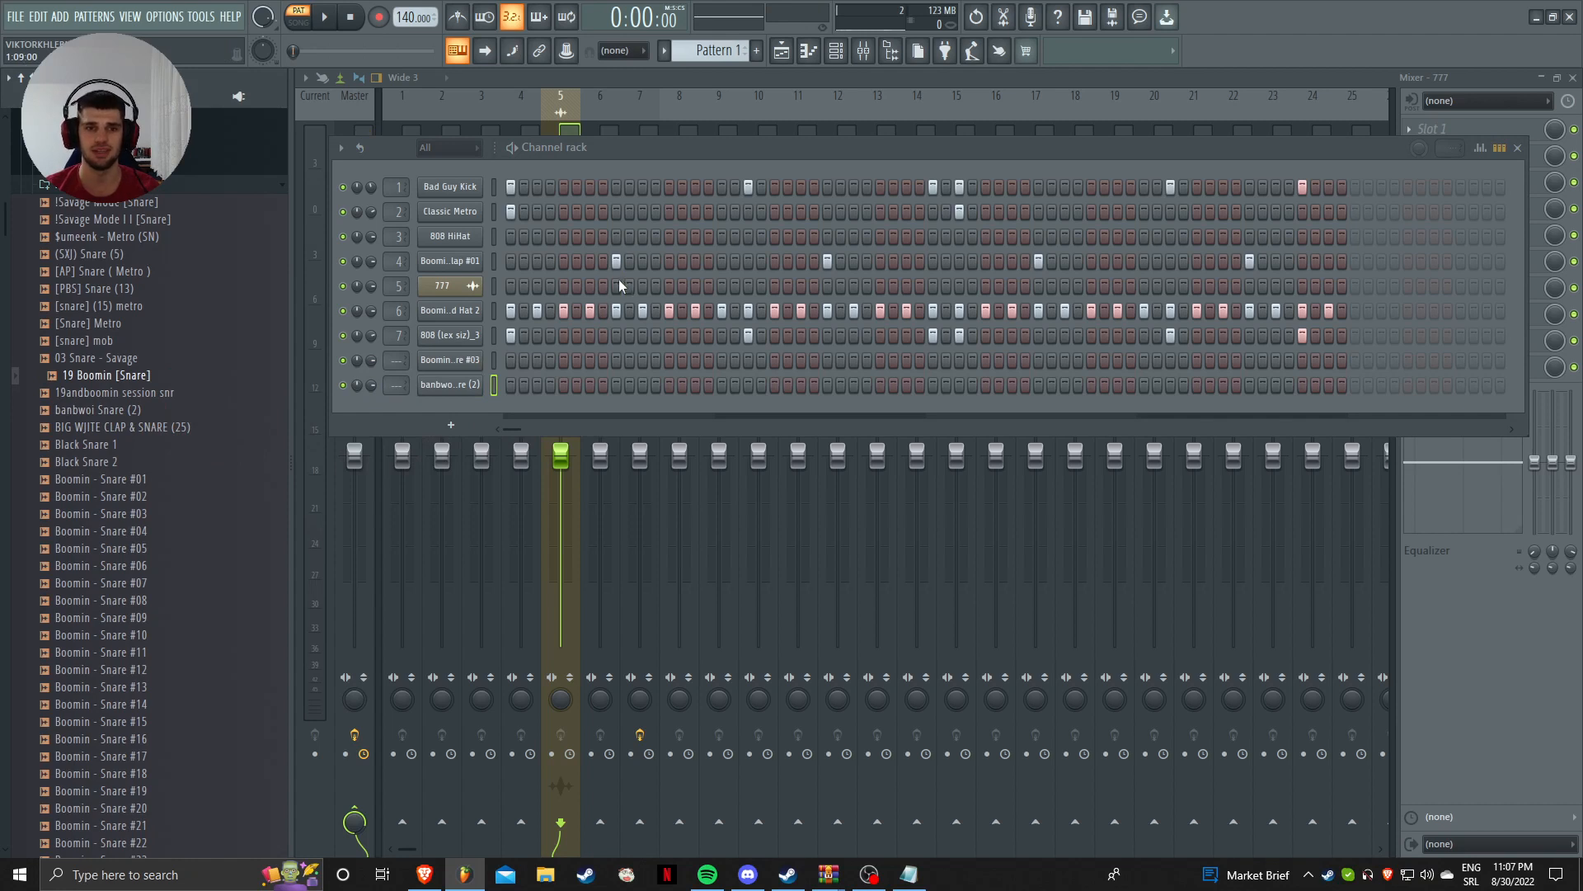
Step: Program two snare hits on the Boomin - Snare #03 row while the pattern plays
left_click(616, 363)
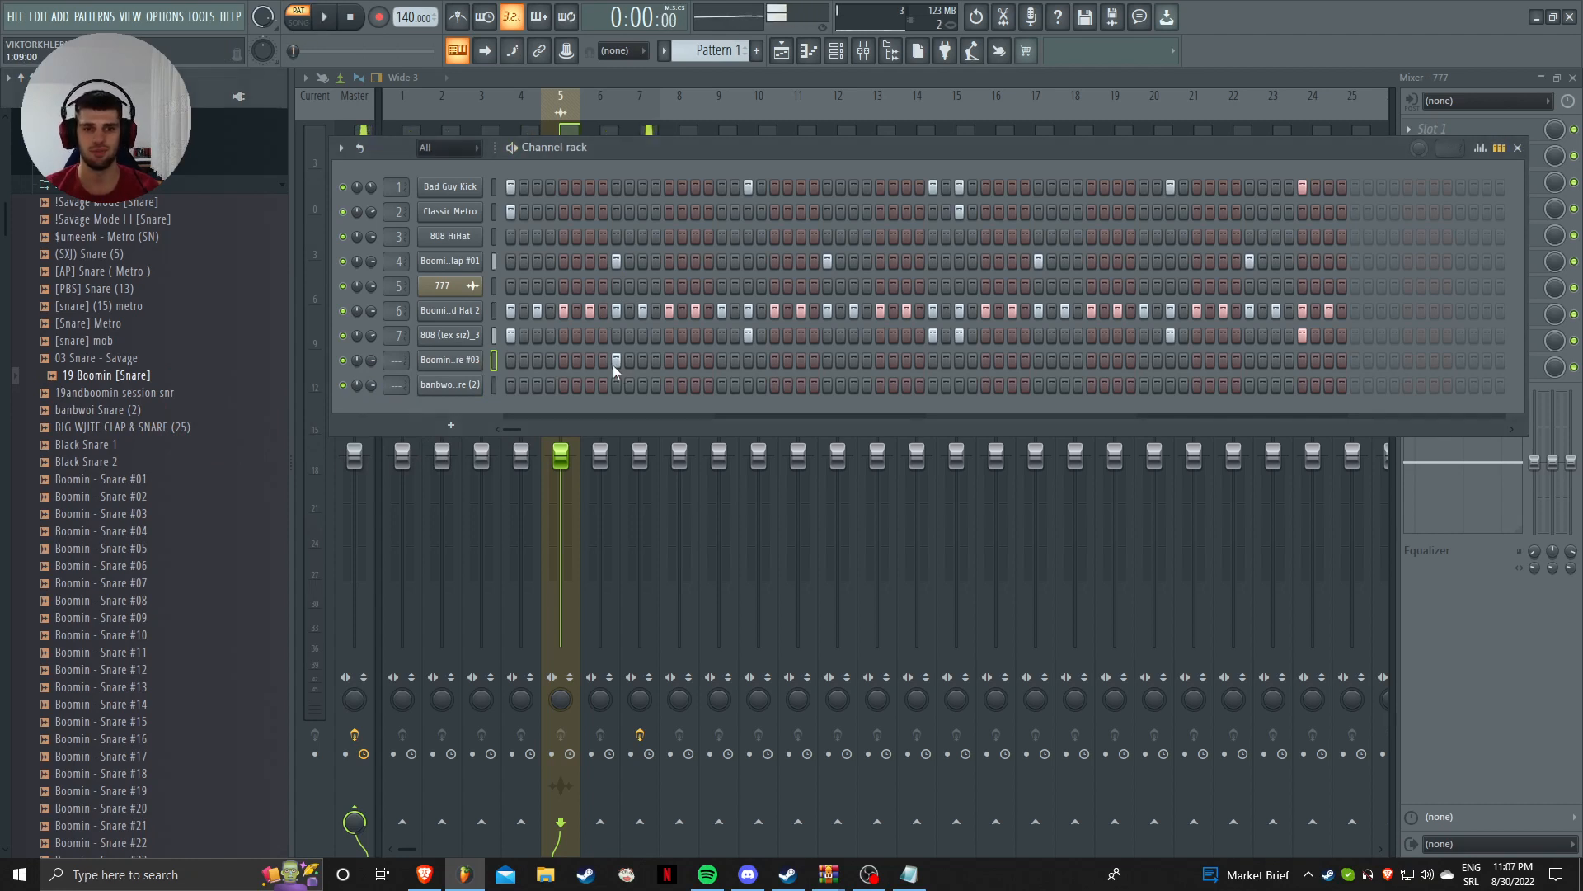
key("space")
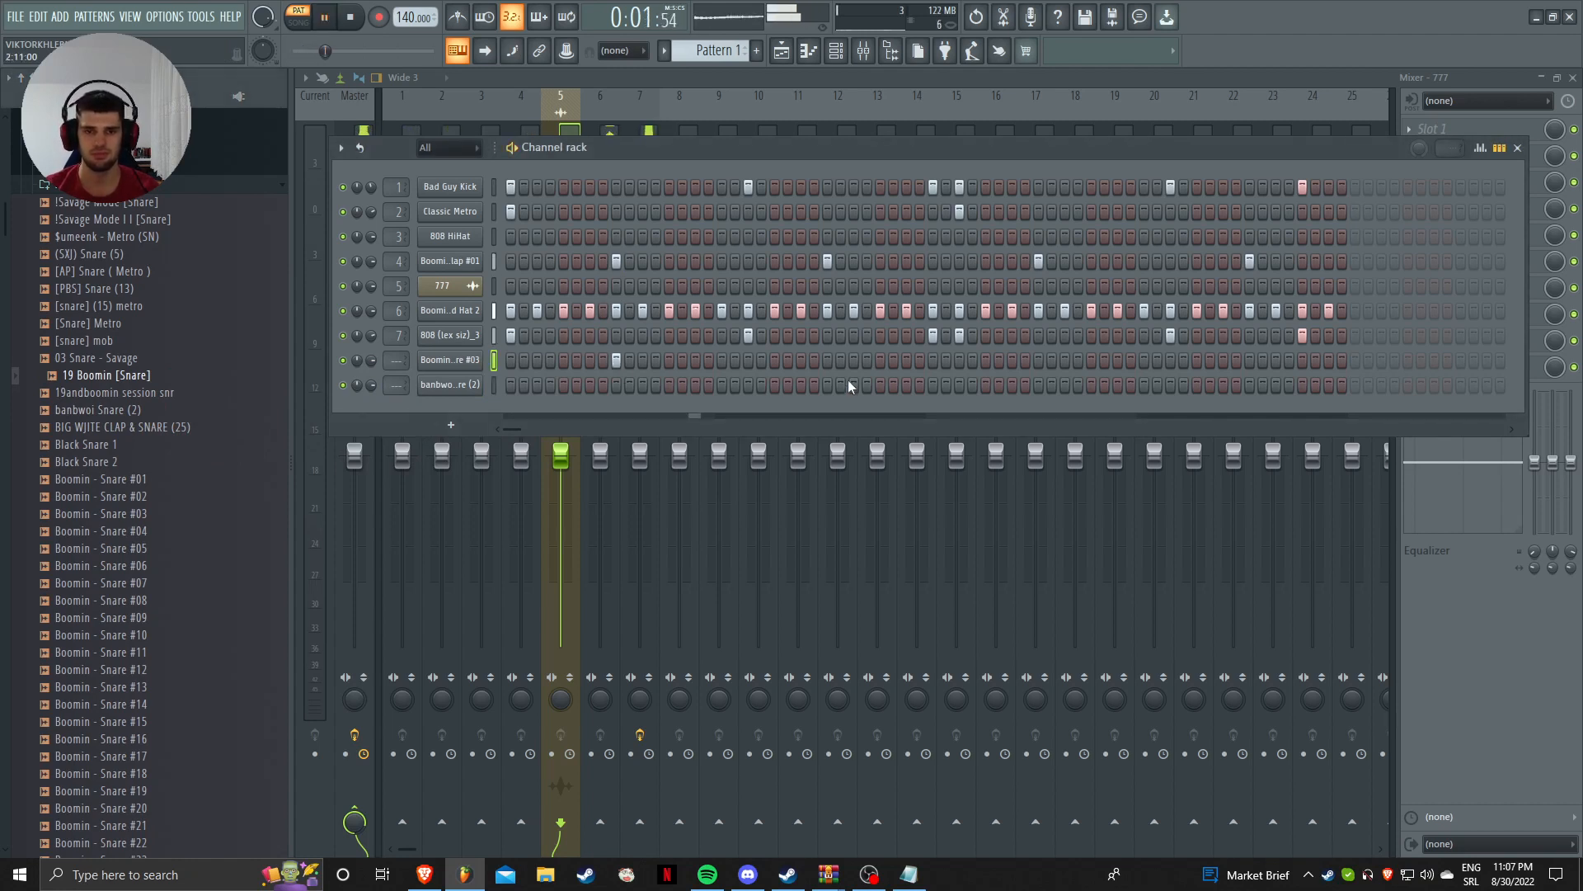
left_click(1036, 361)
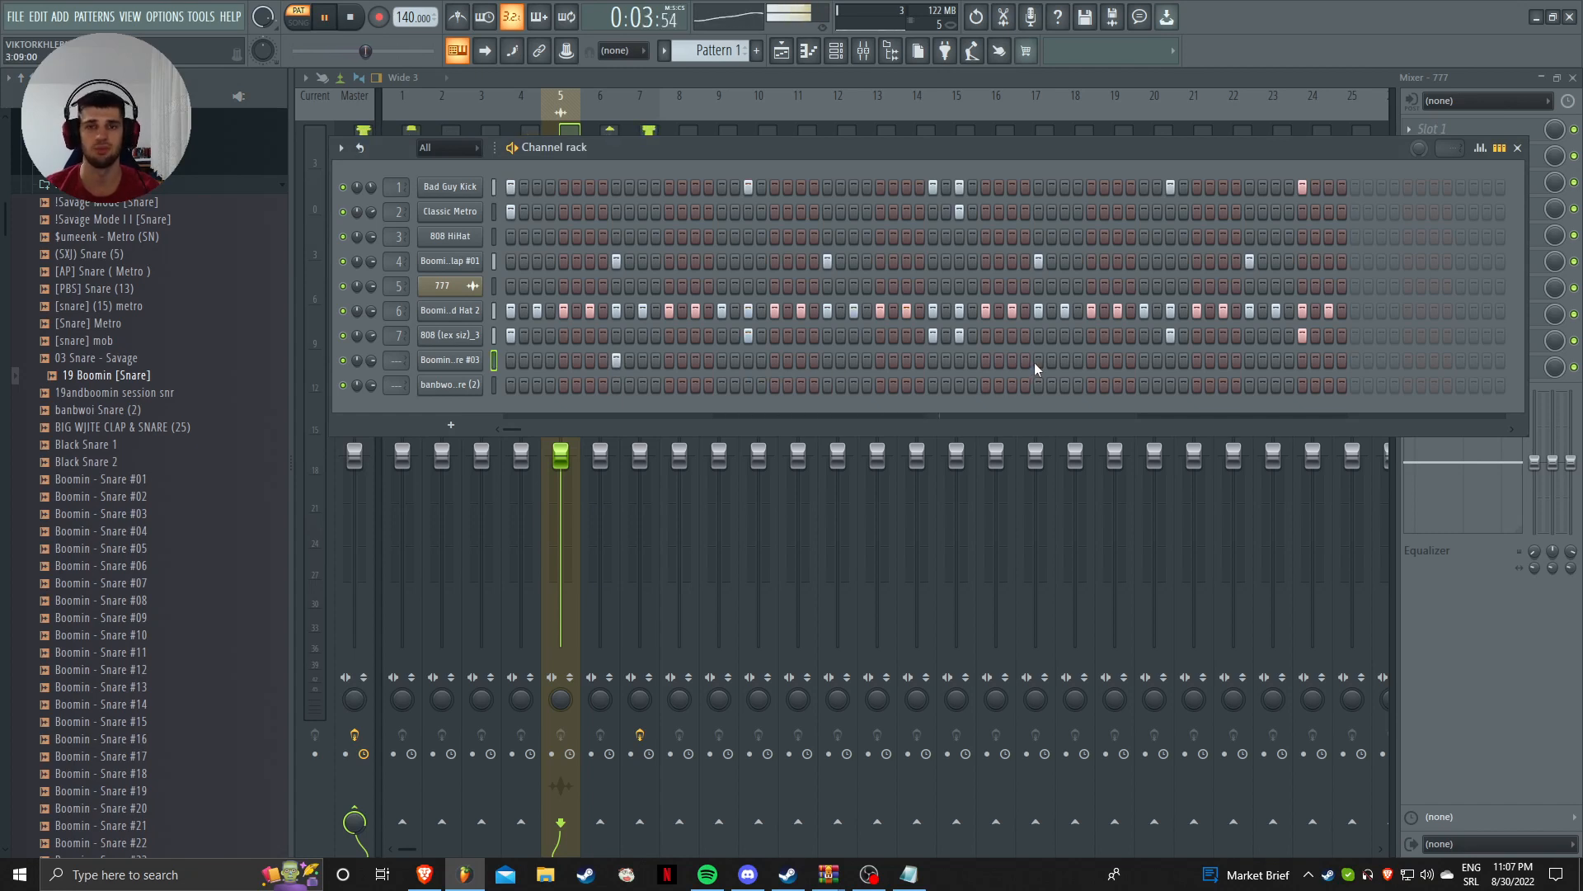
key("space")
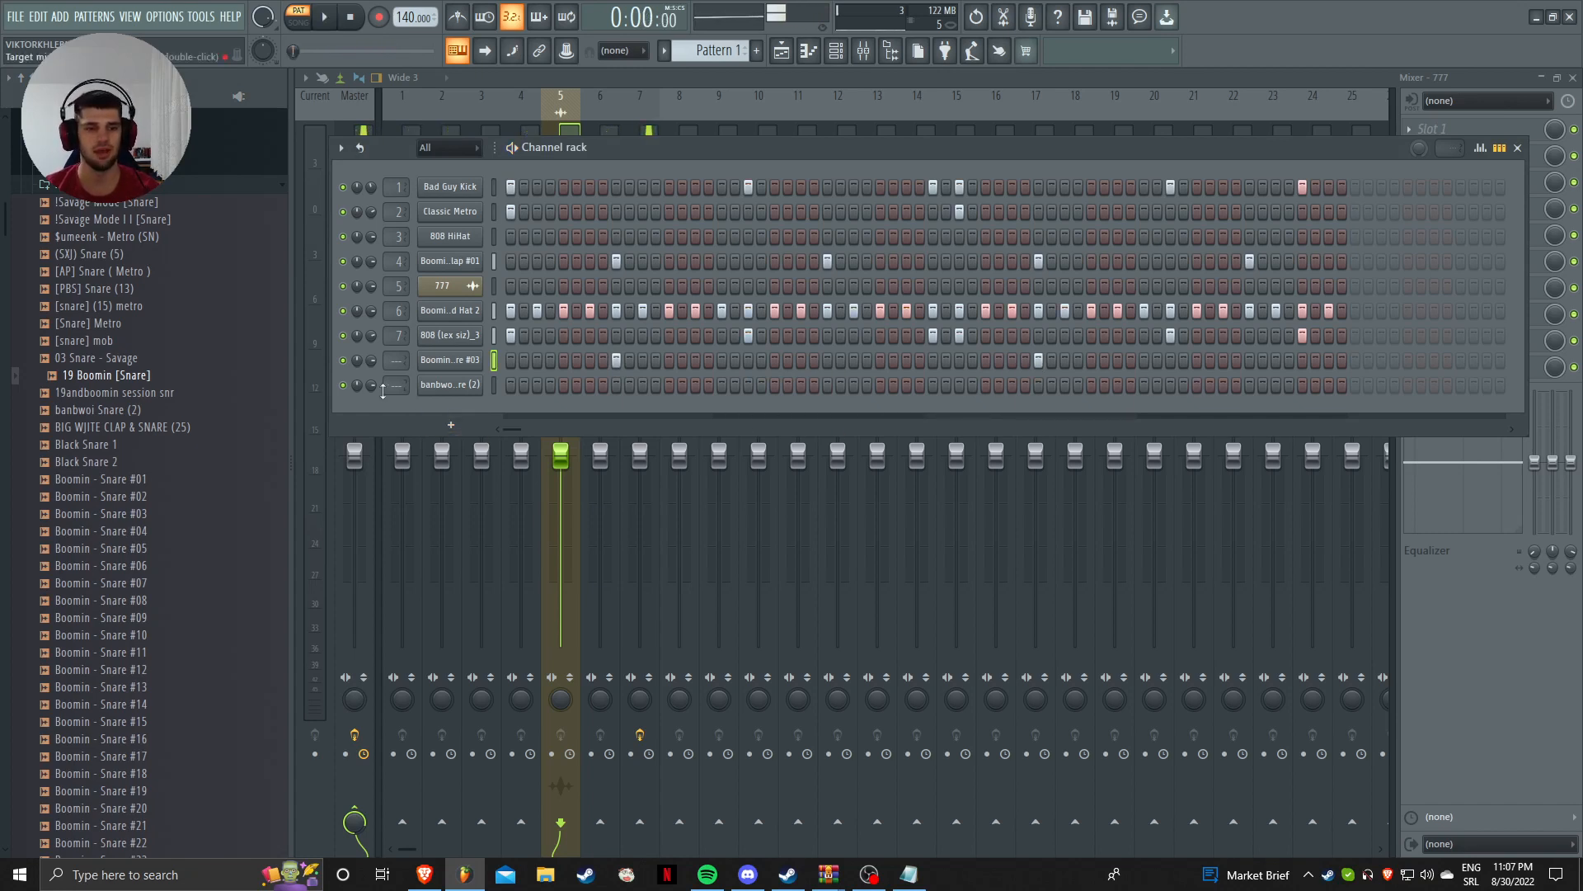
key("space")
Step: Program three hits on the banbwoi Snare (2) row and preview the [Snare] Metro sample
left_click(615, 385)
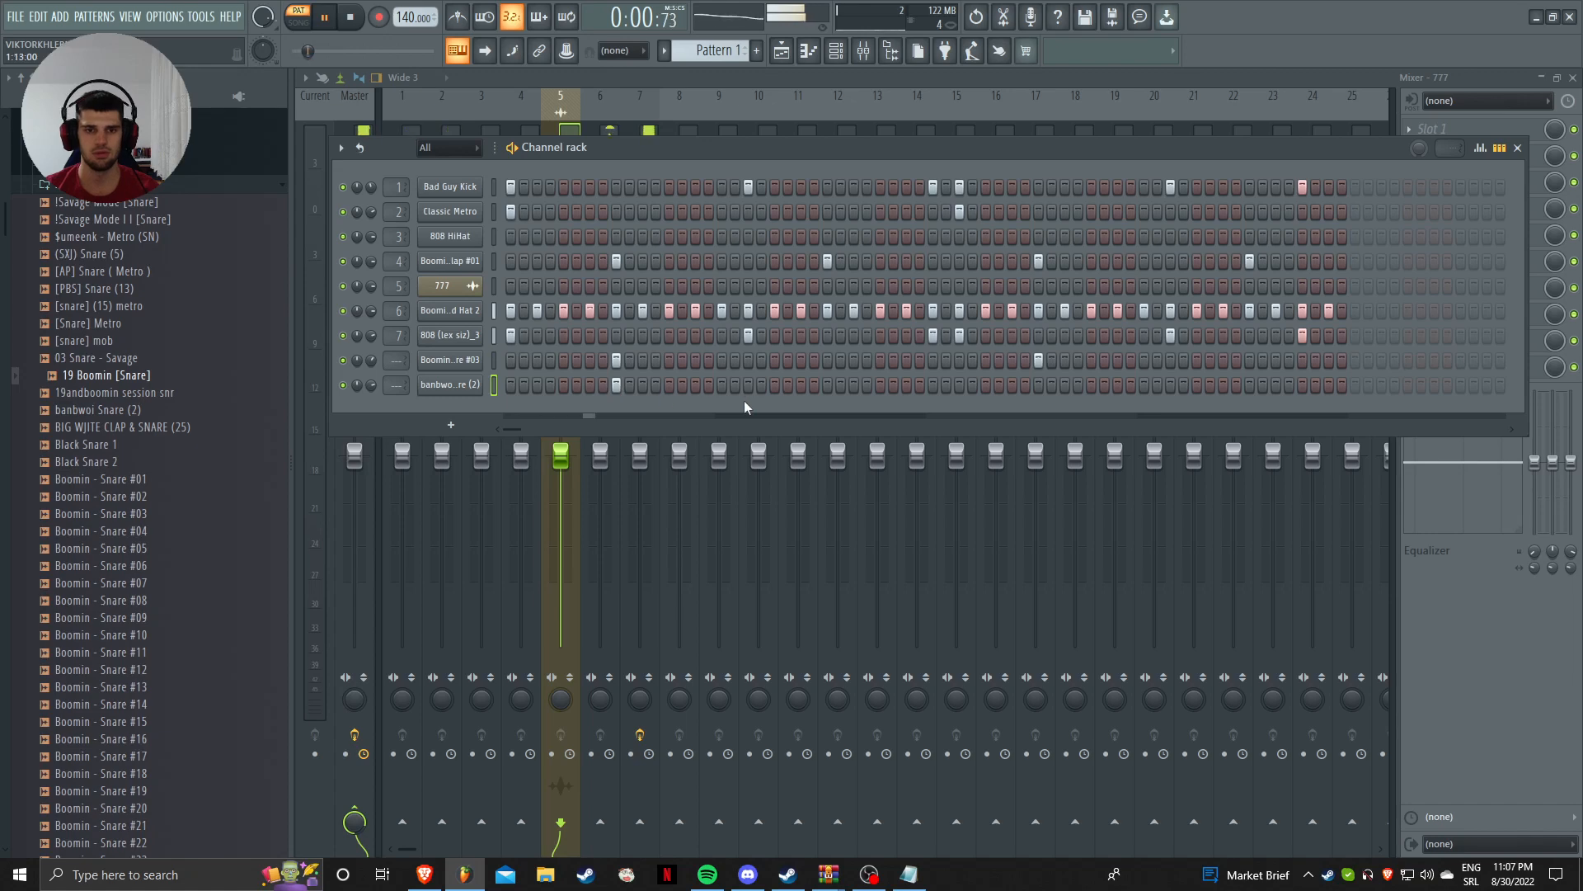
key("space")
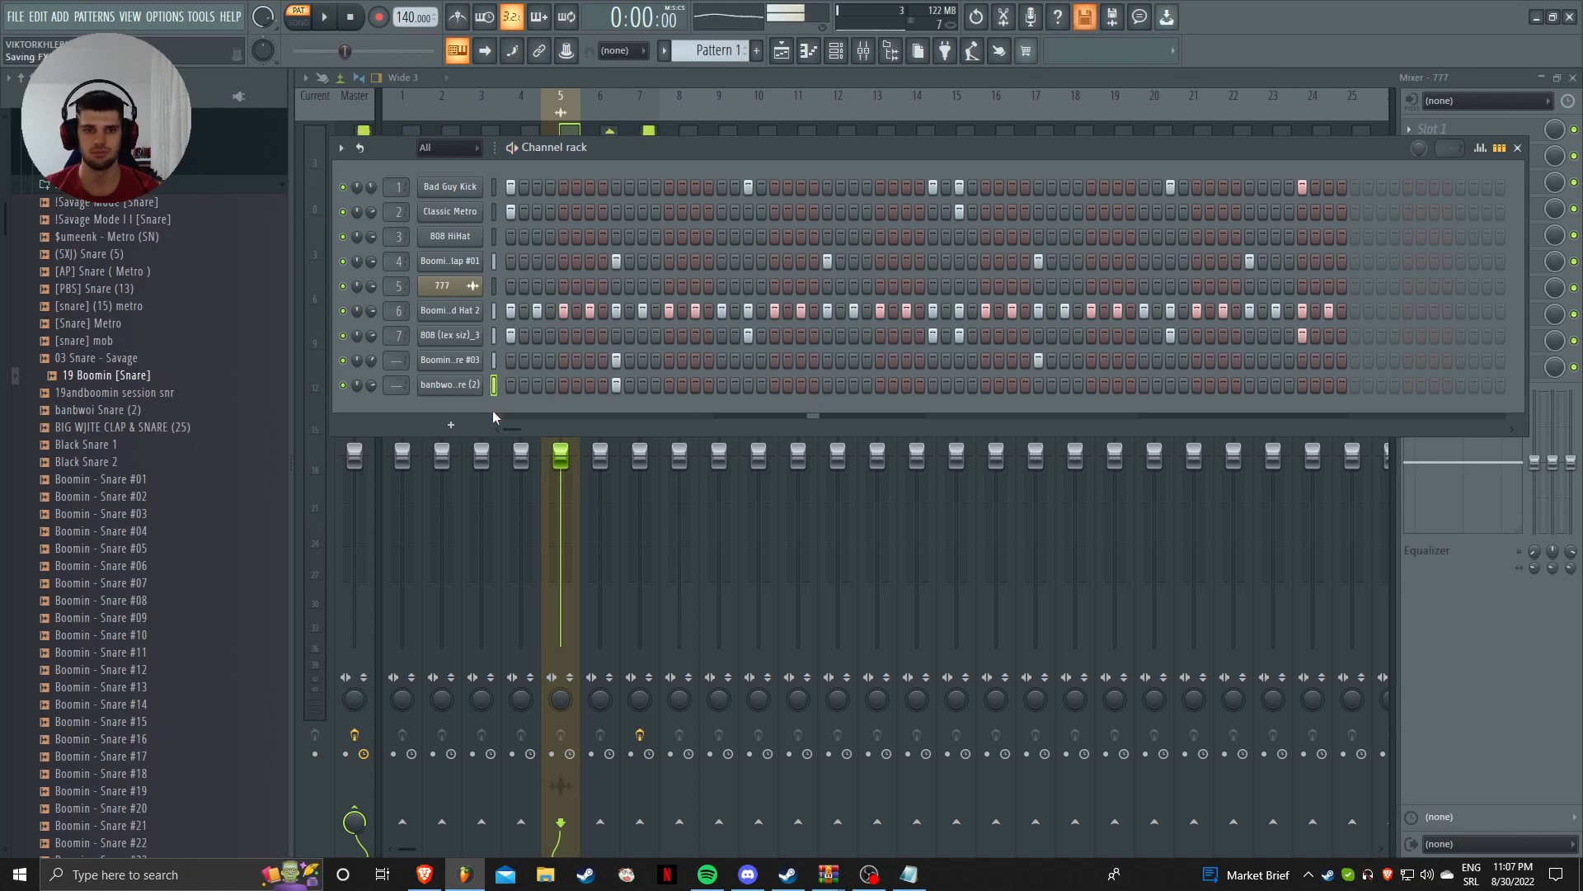
left_click(471, 386)
key("Escape")
key("space")
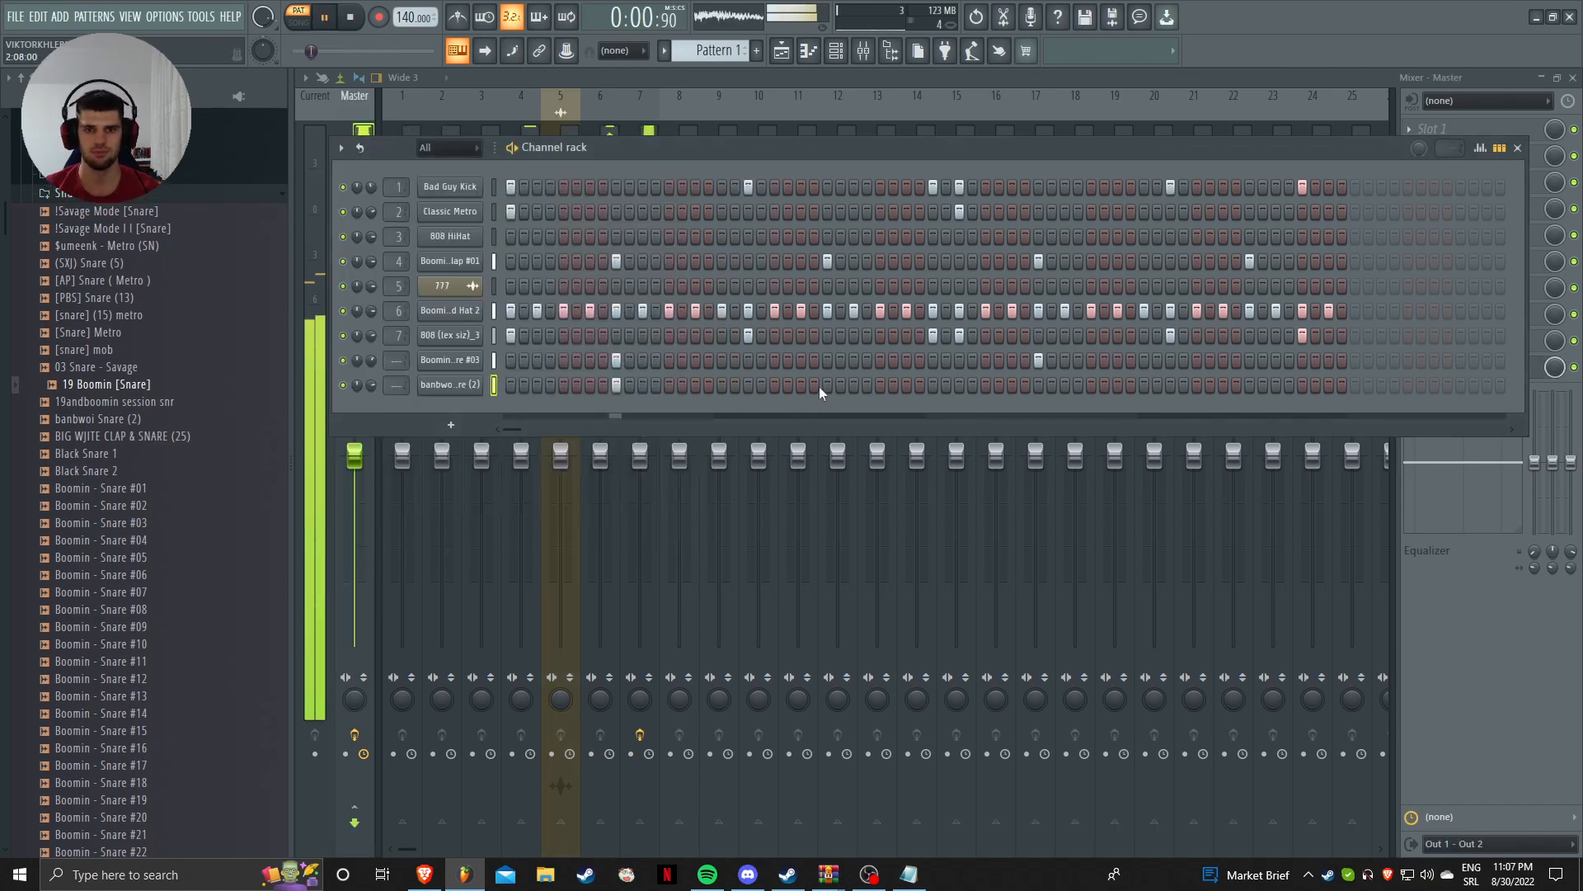
left_click(827, 384)
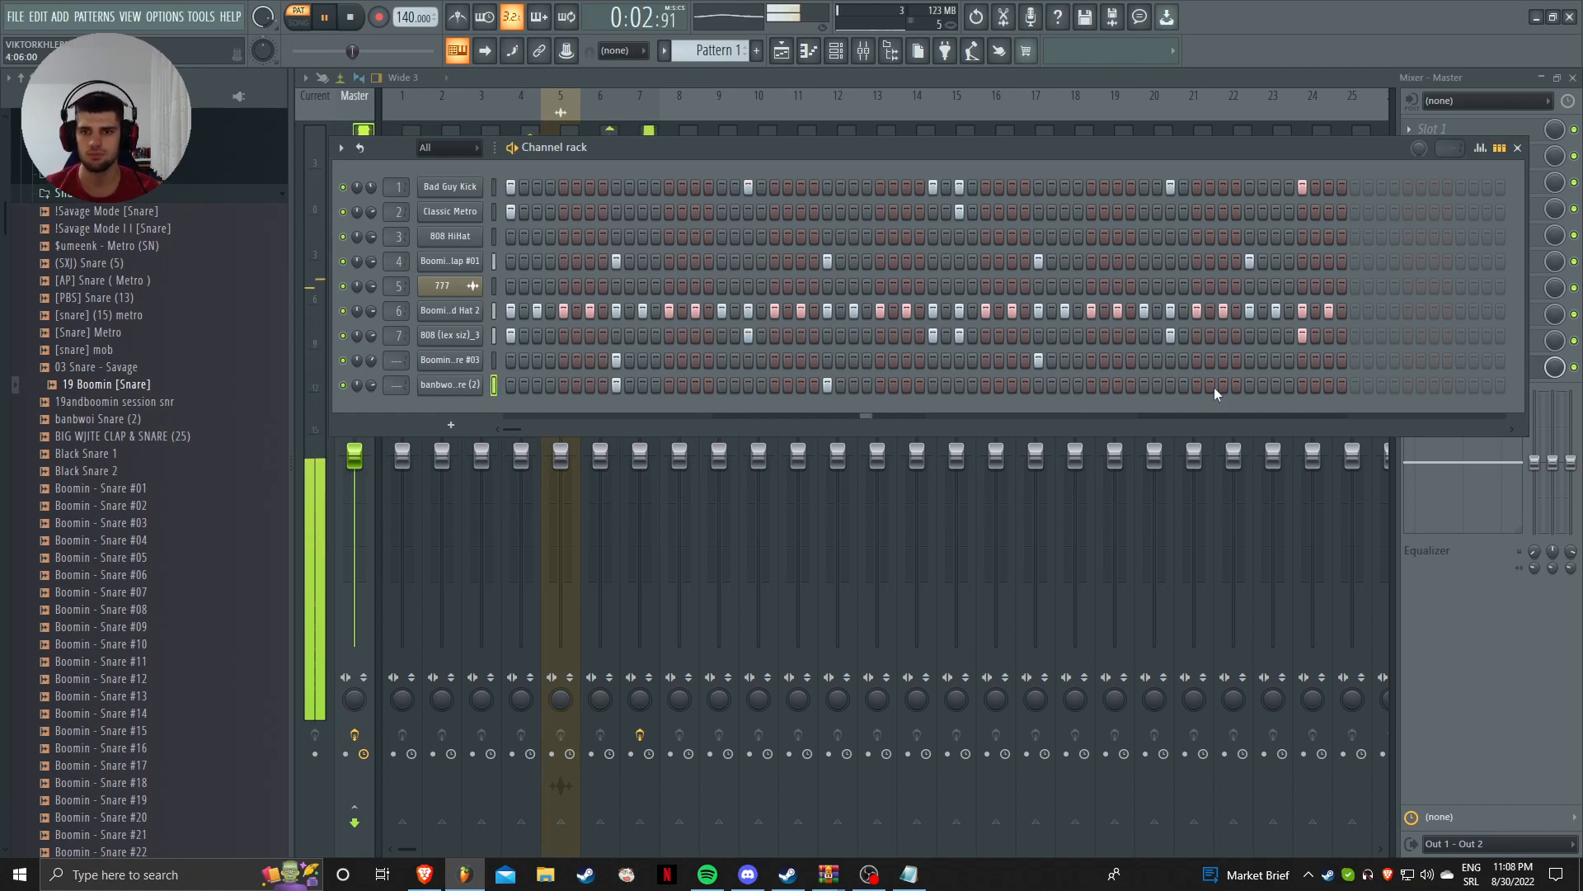
left_click(1249, 386)
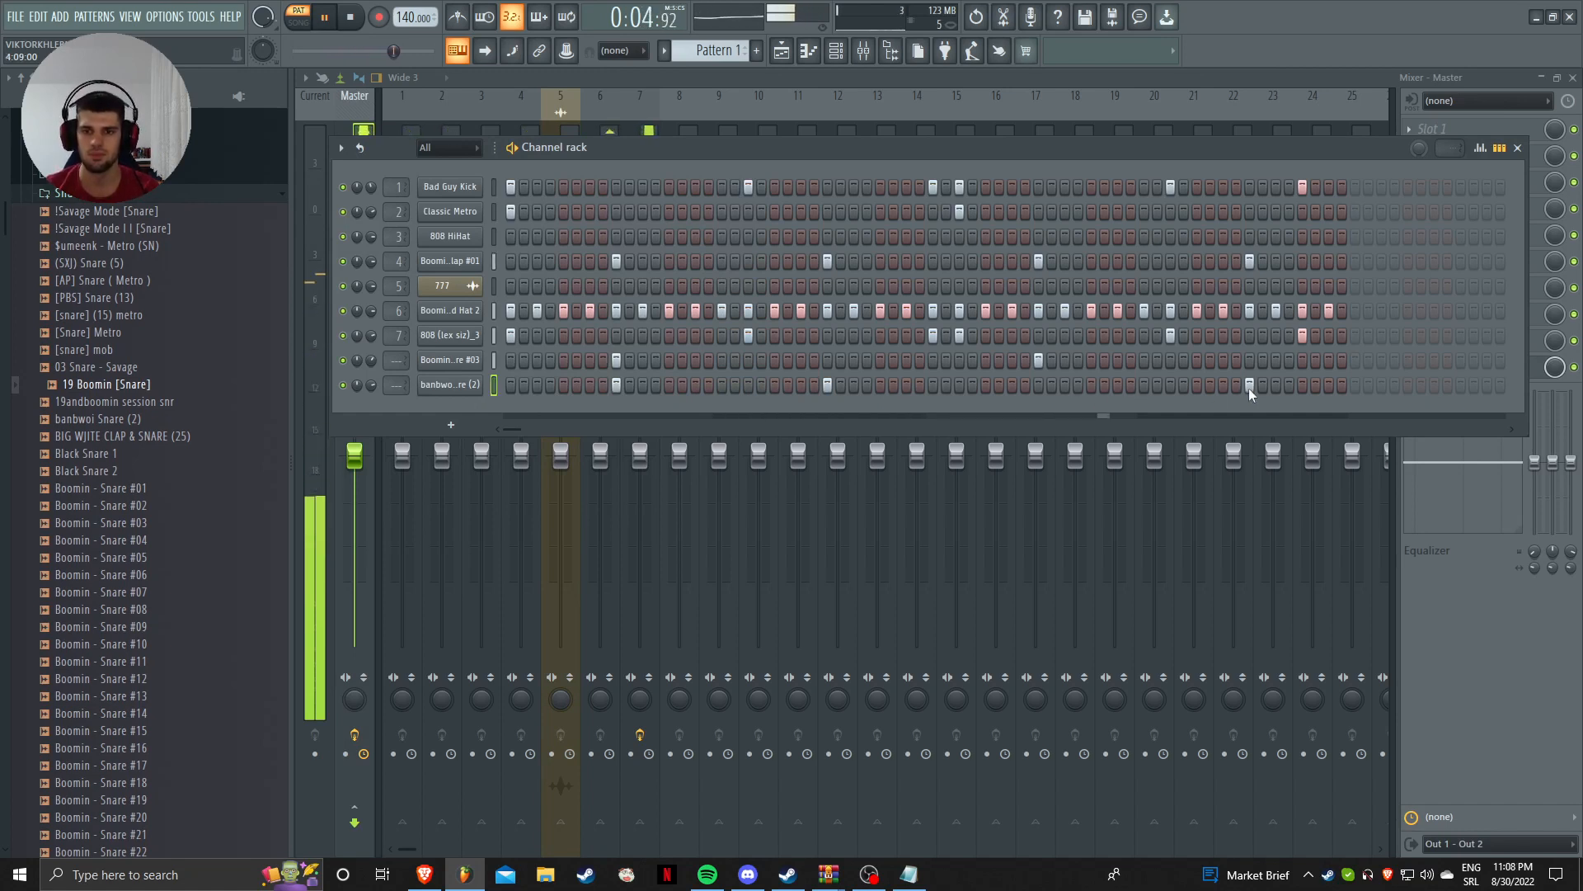
key("space")
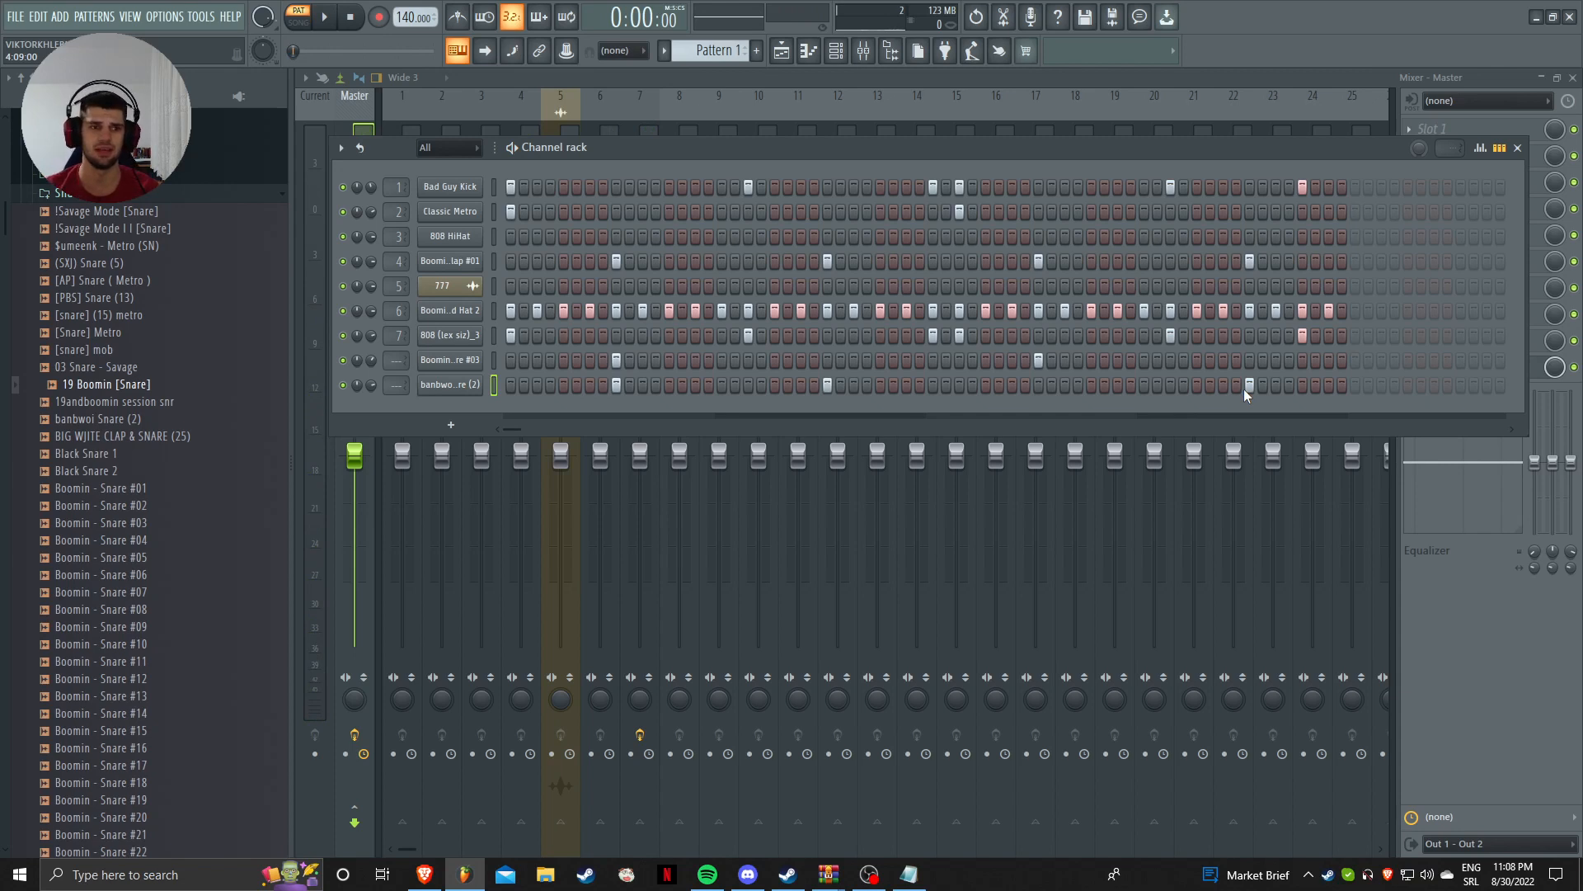
left_click(126, 333)
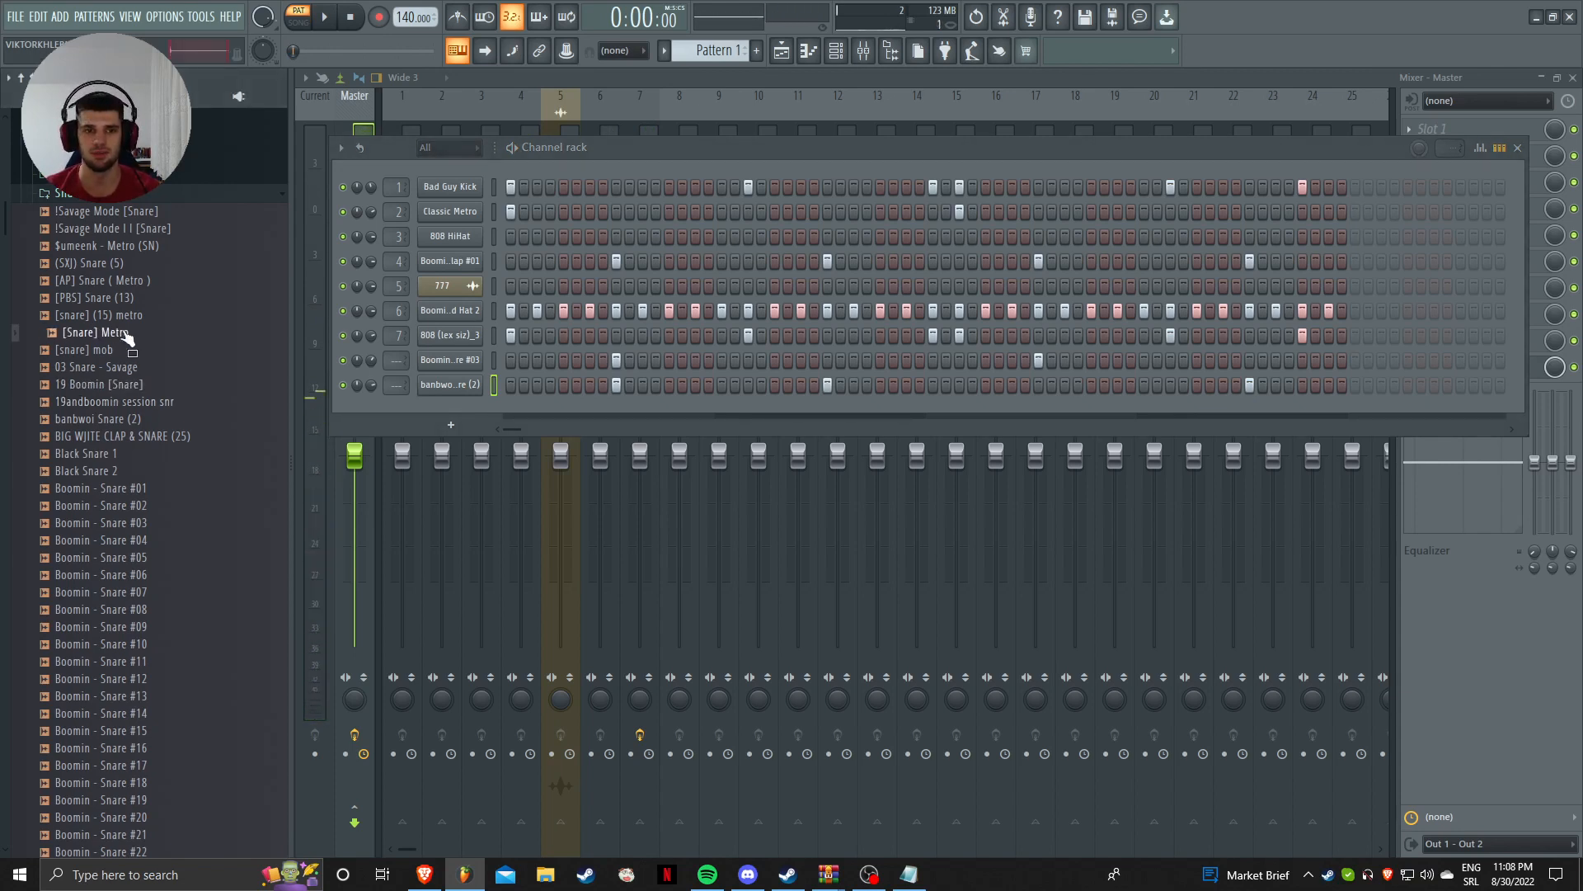
Step: Add [Snare] Metro as a tenth channel and close the Channel rack
left_click_drag(126, 333, 612, 409)
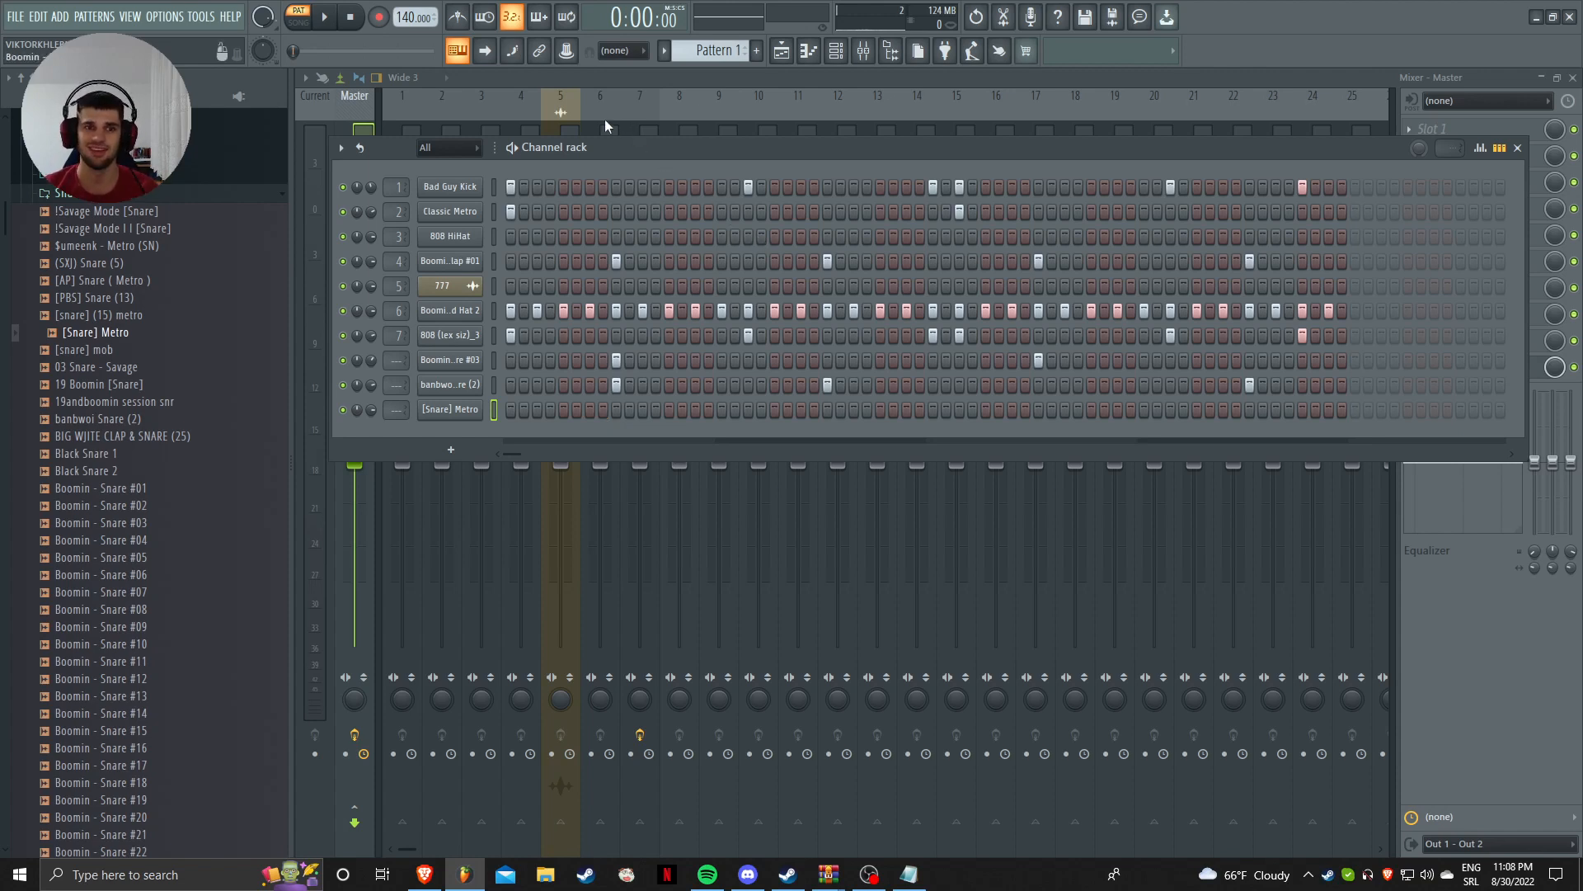
left_click(451, 106)
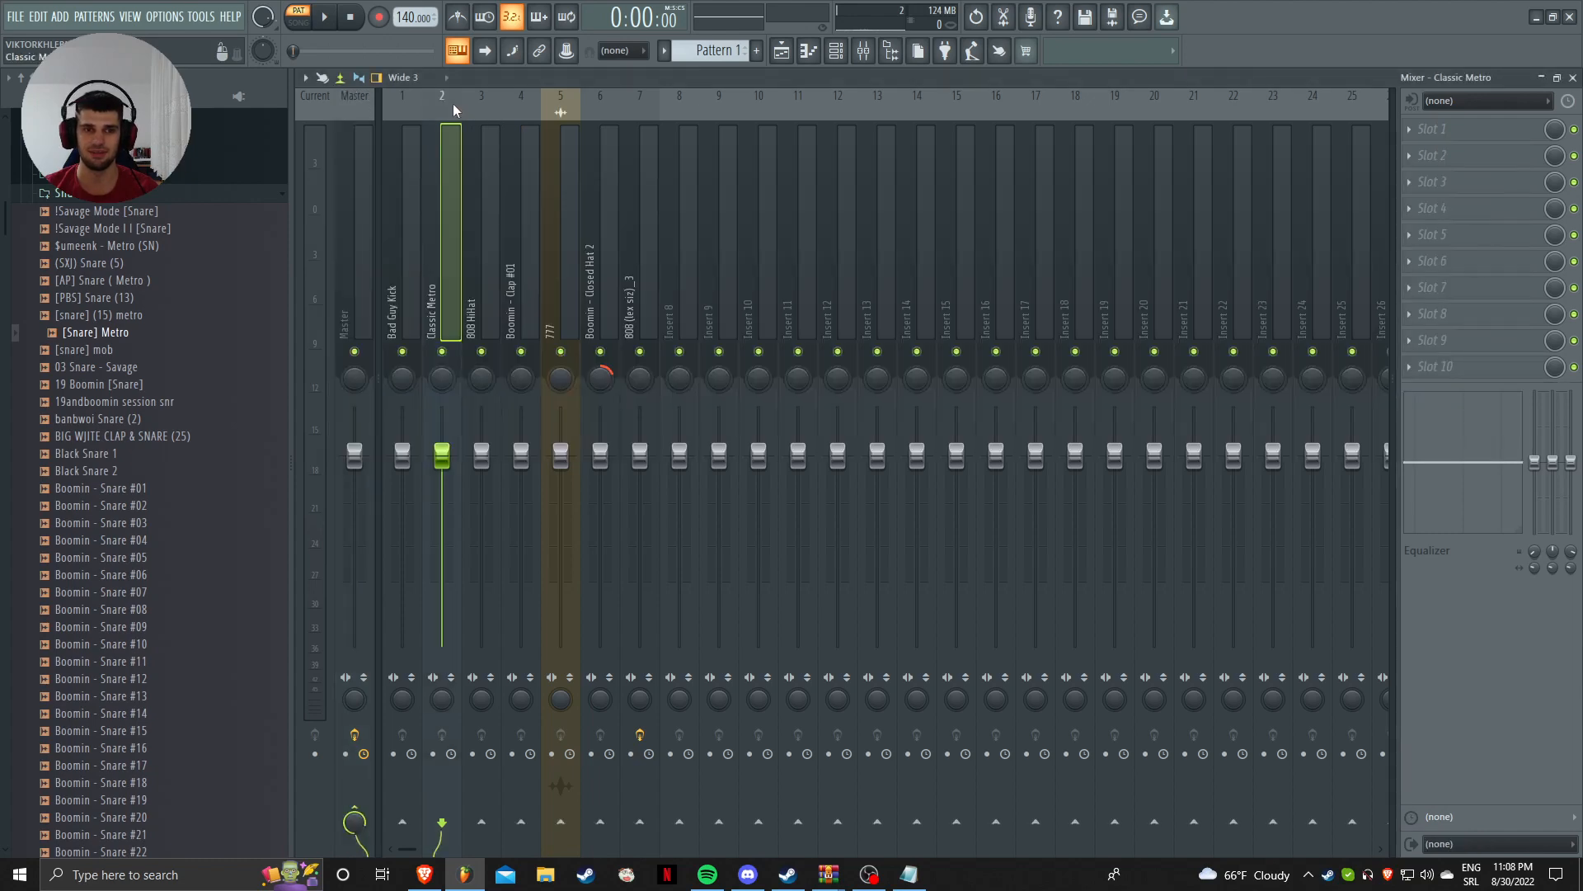
Step: Select mixer inserts 1–8 and lower their faders together to -5.8 dB, then play to check
left_click(413, 132)
left_click(688, 165, "shift")
left_click_drag(680, 452, 677, 505)
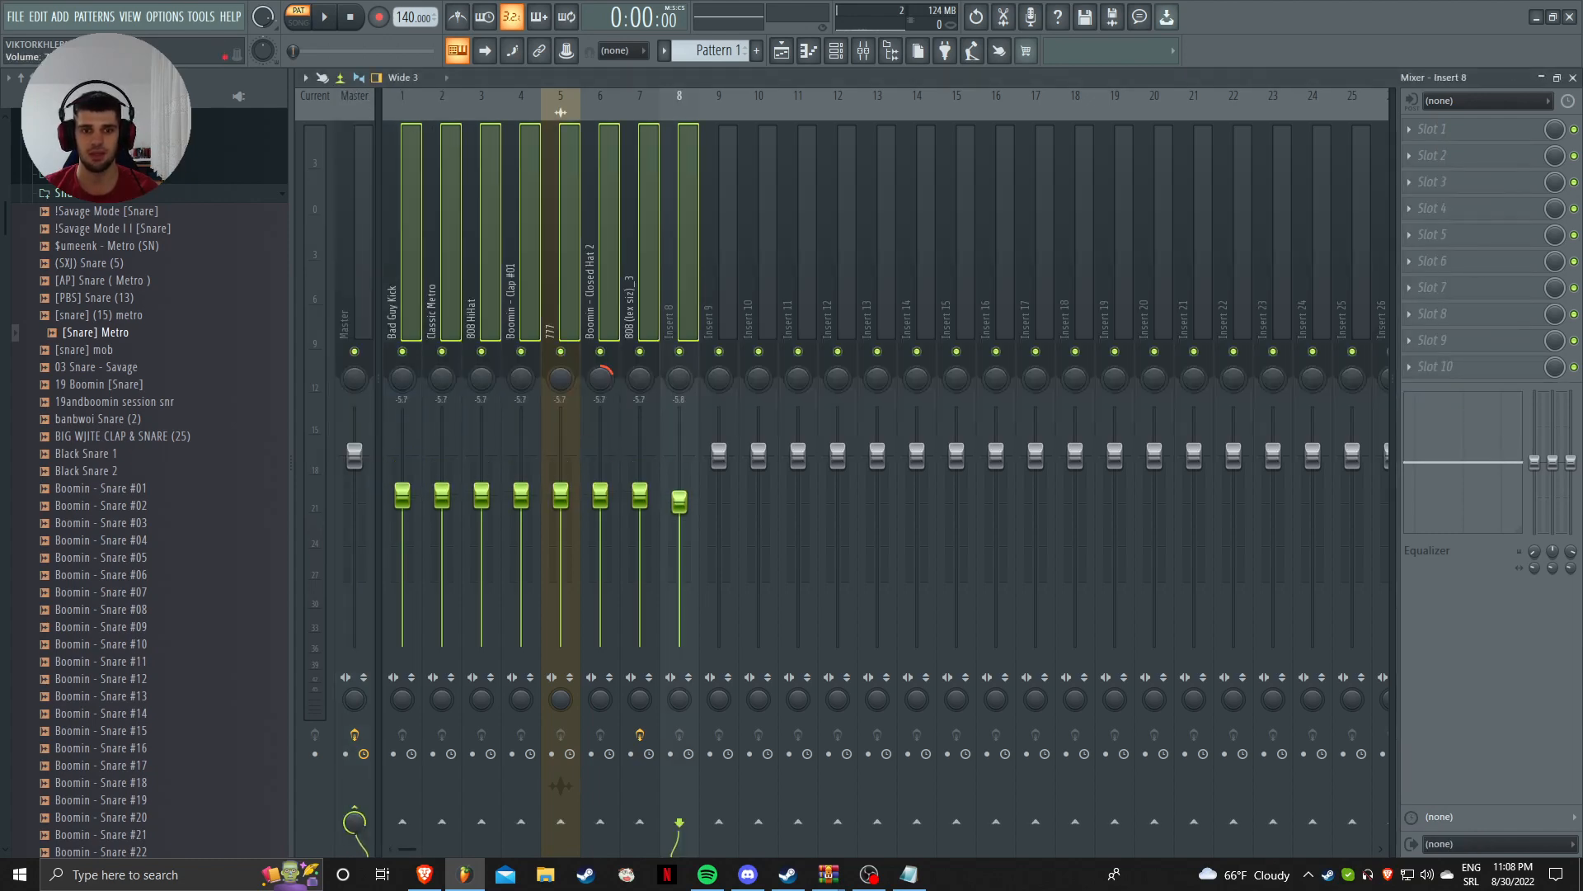
key("space")
key("space")
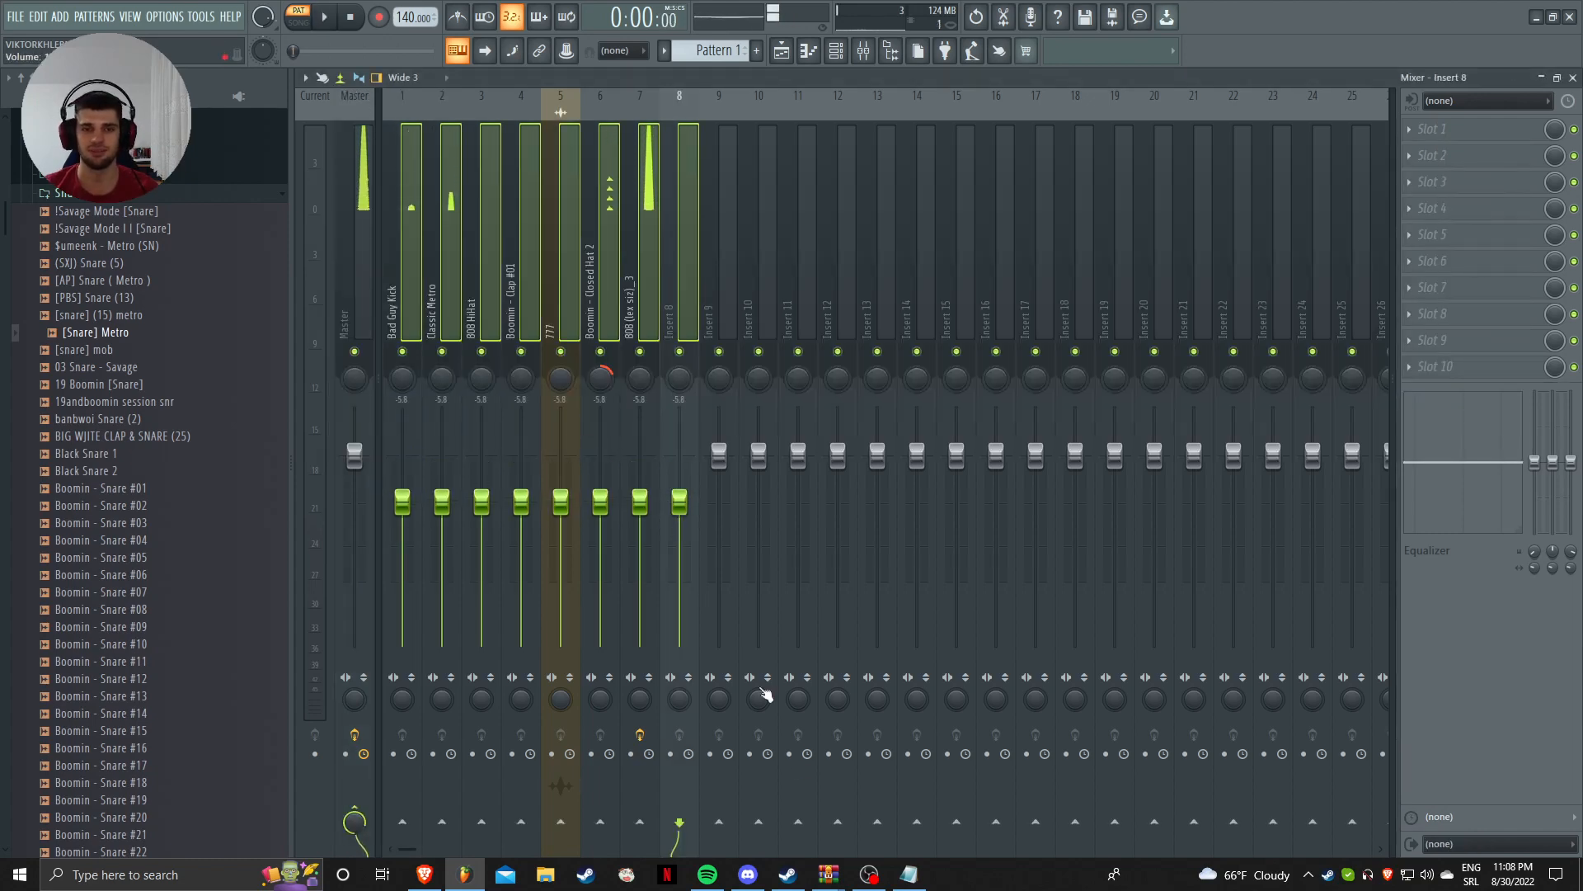
left_click(869, 876)
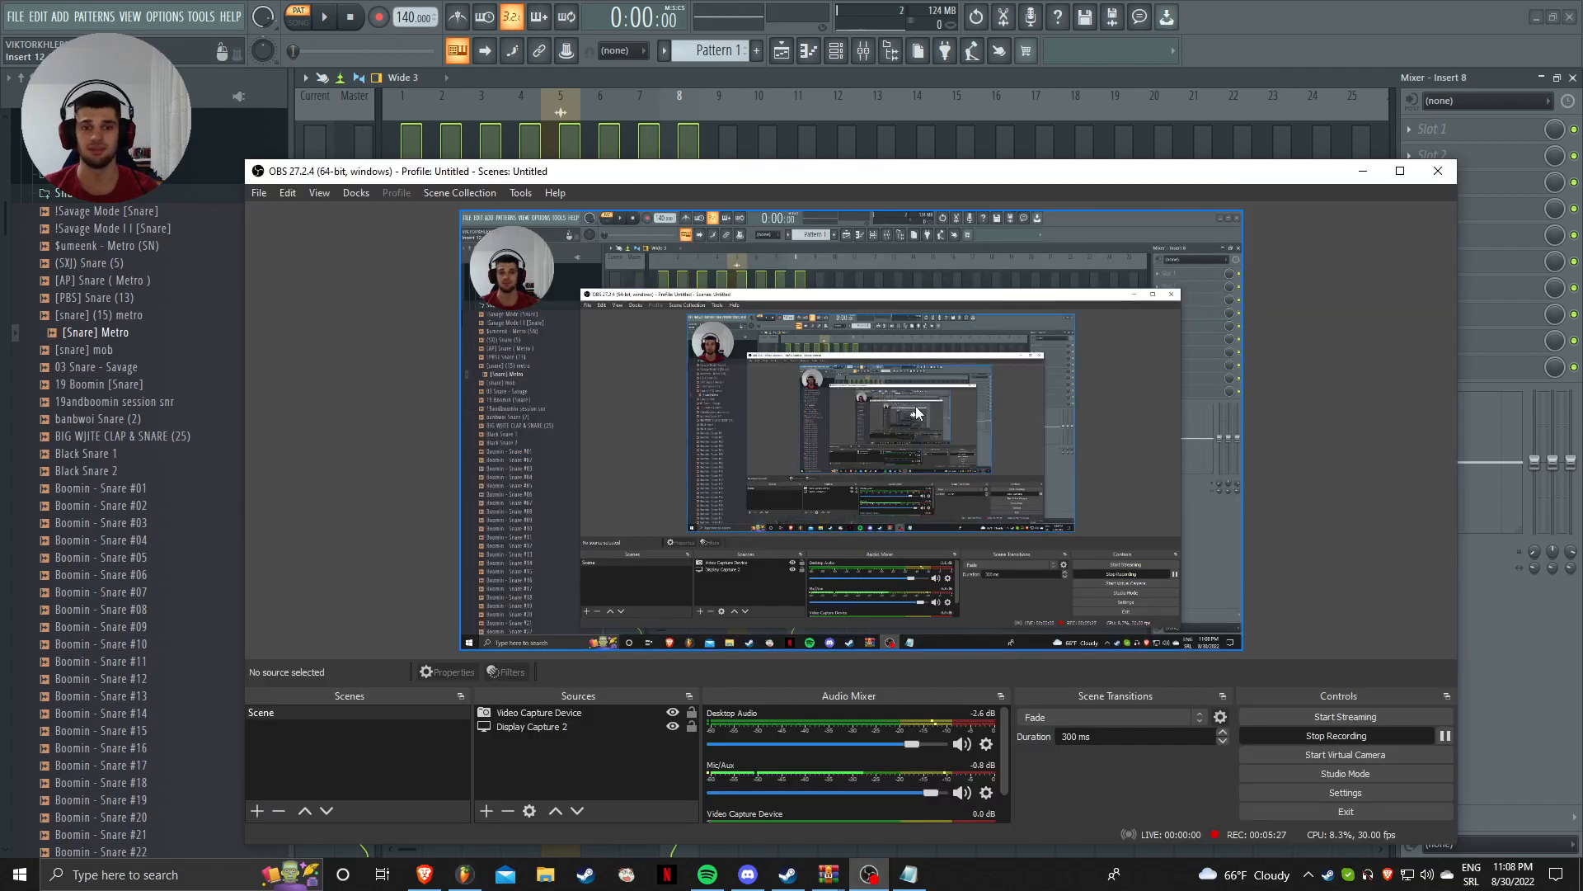
left_click(871, 82)
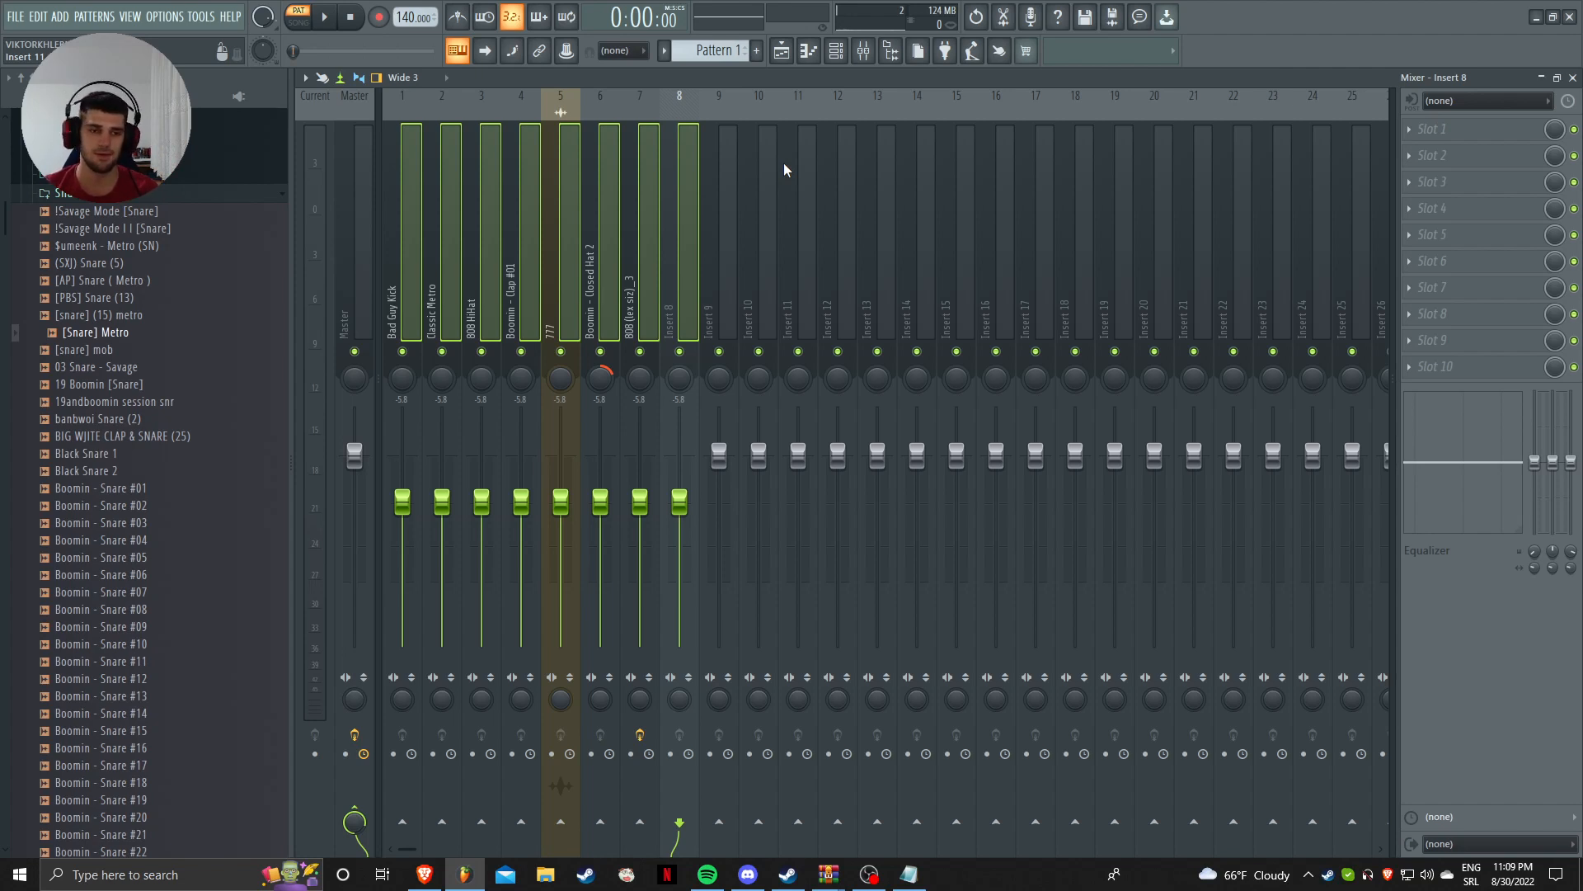
Step: Minimize OBS, select the 777 and Boomin - Clap #01 inserts, then view the Master's Fruity Limiter
left_click(870, 874)
left_click(1362, 170)
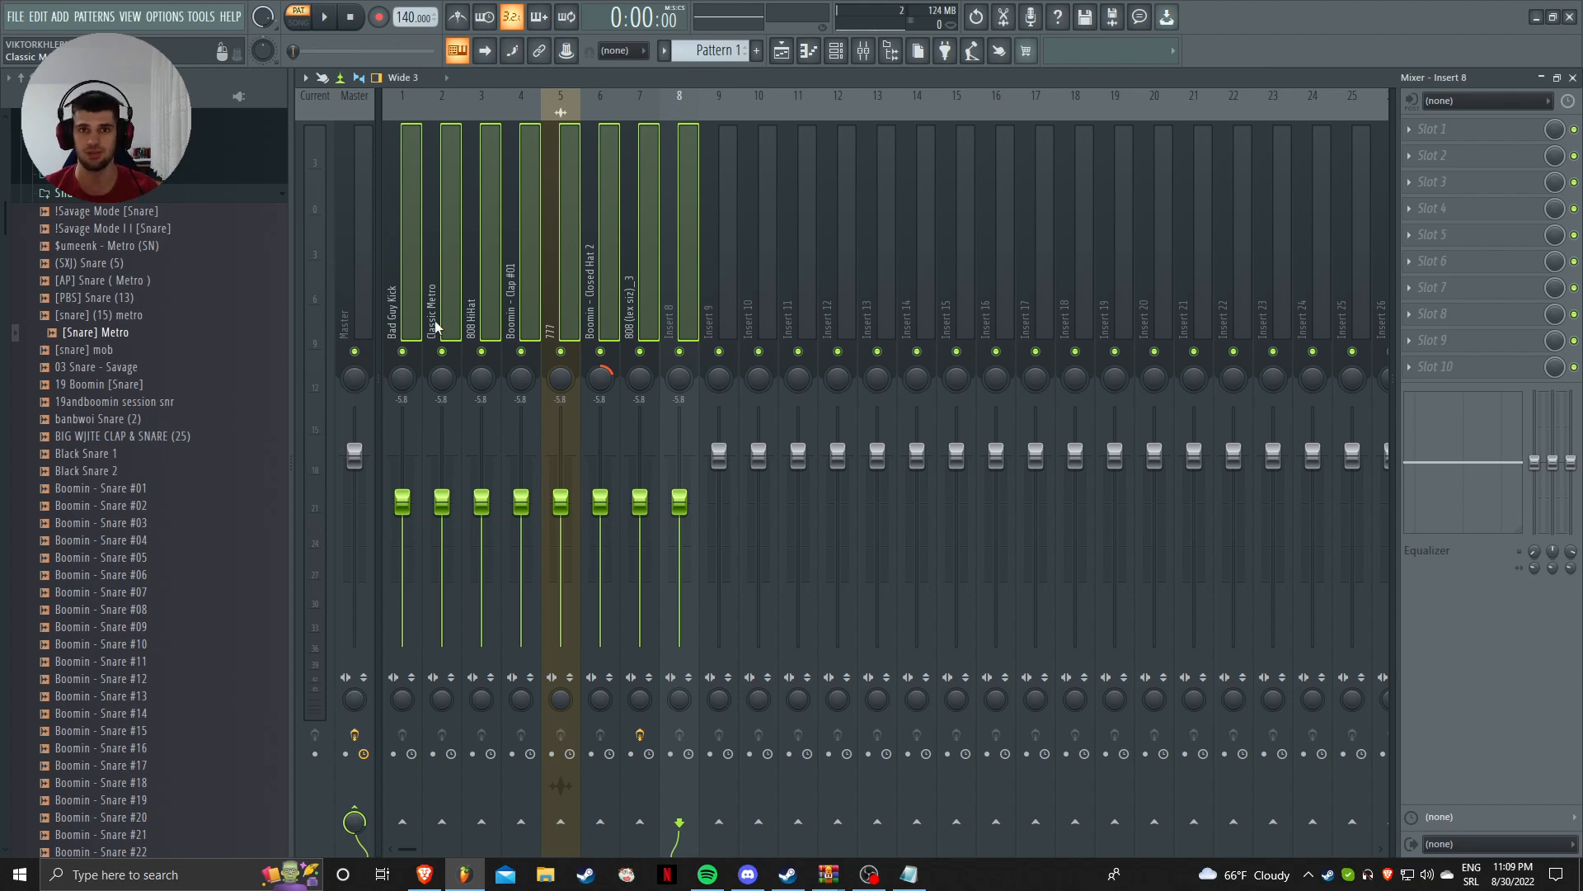
left_click(567, 309)
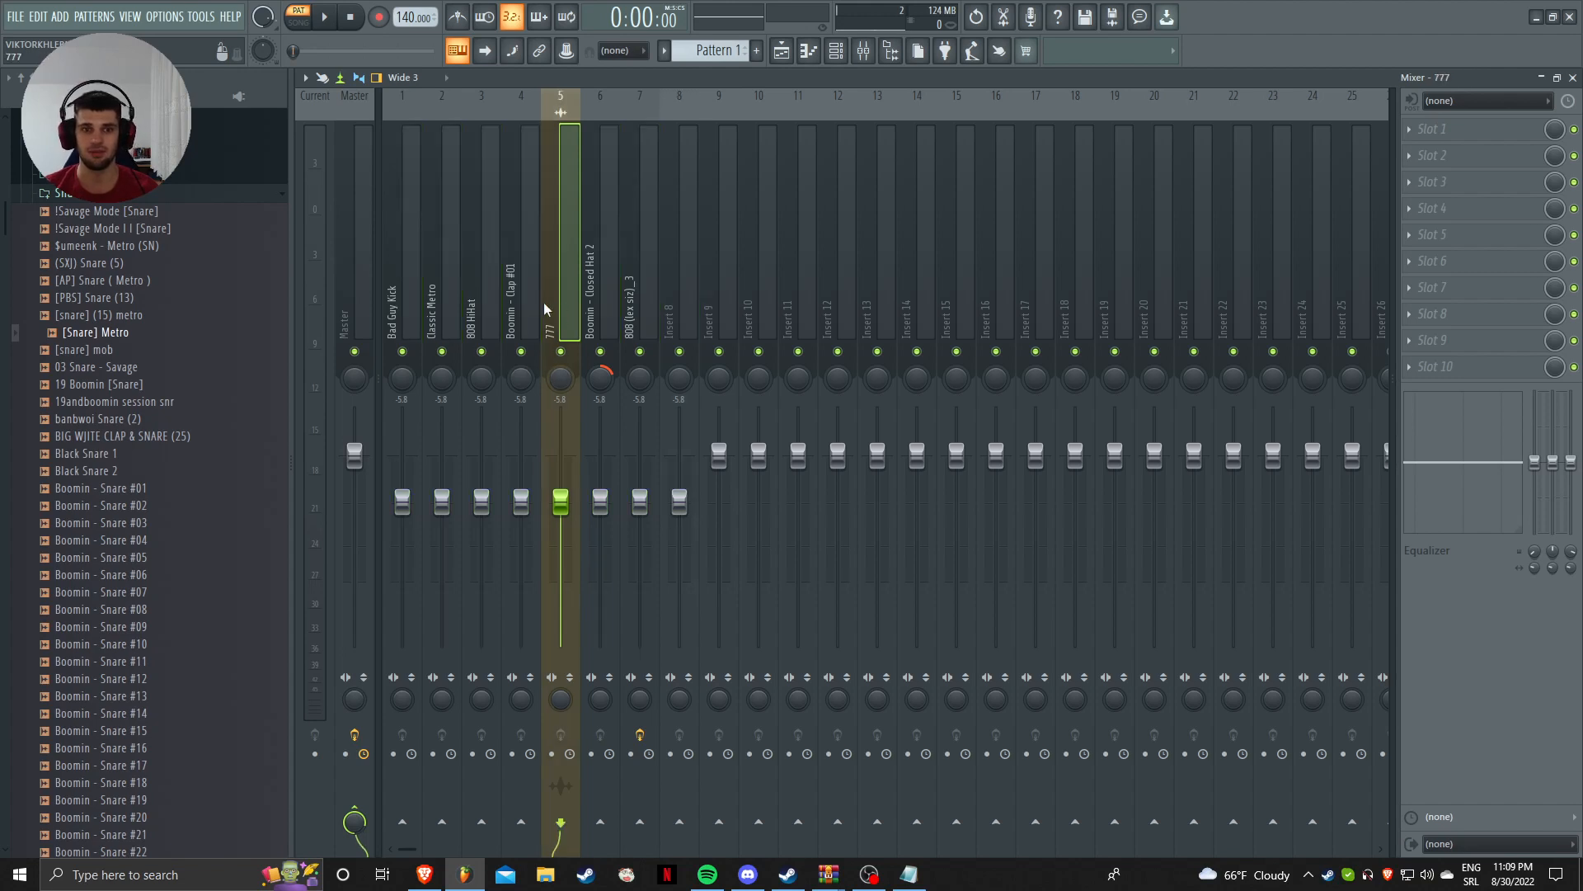
left_click(538, 300)
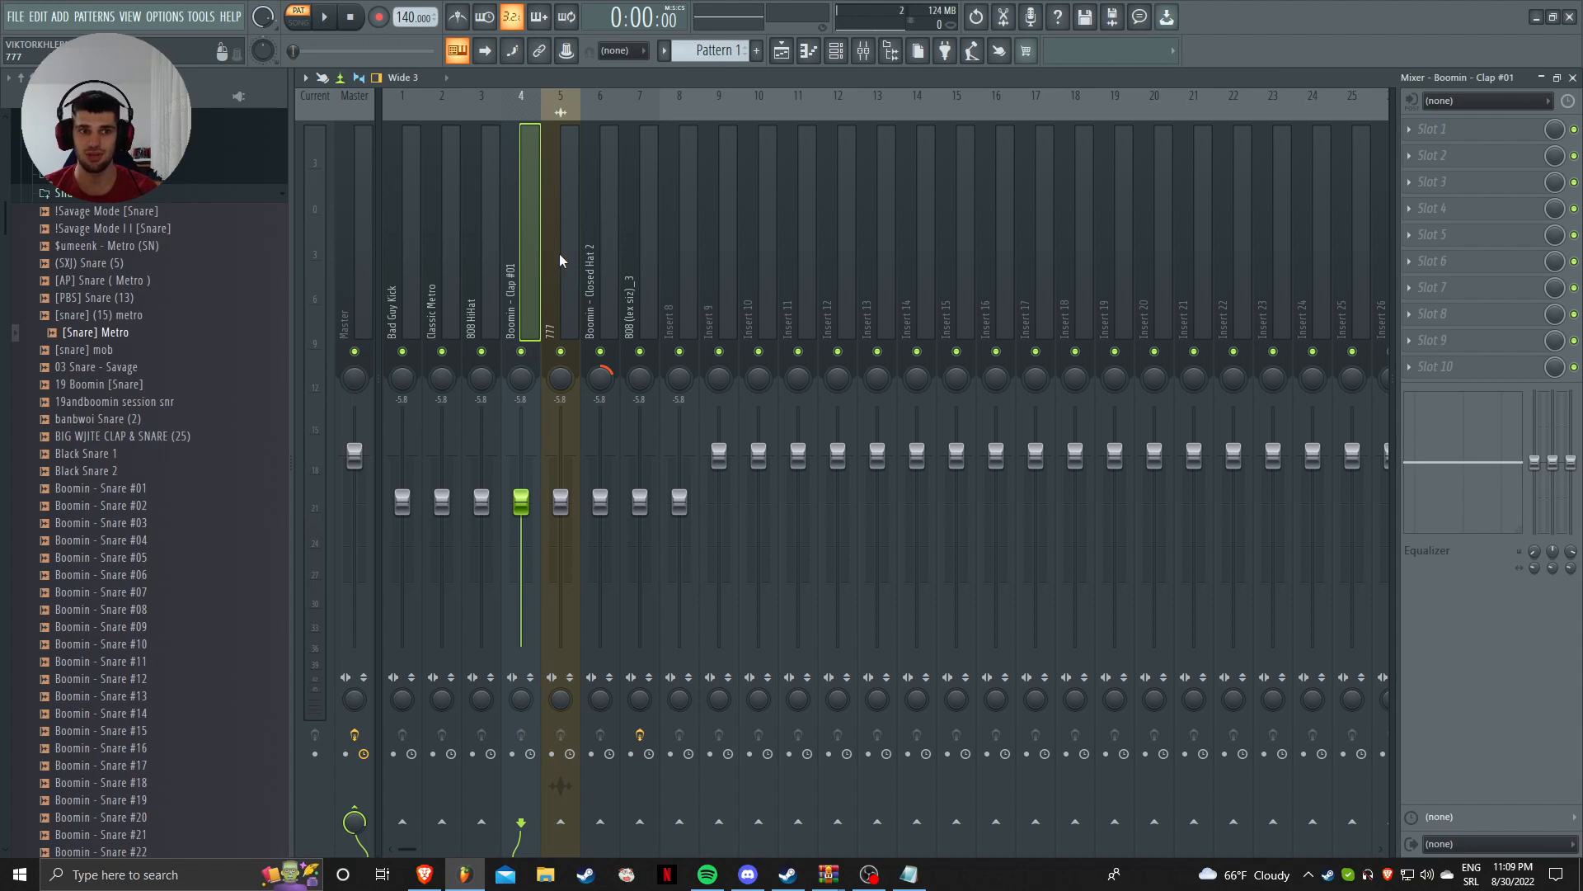
left_click(365, 161)
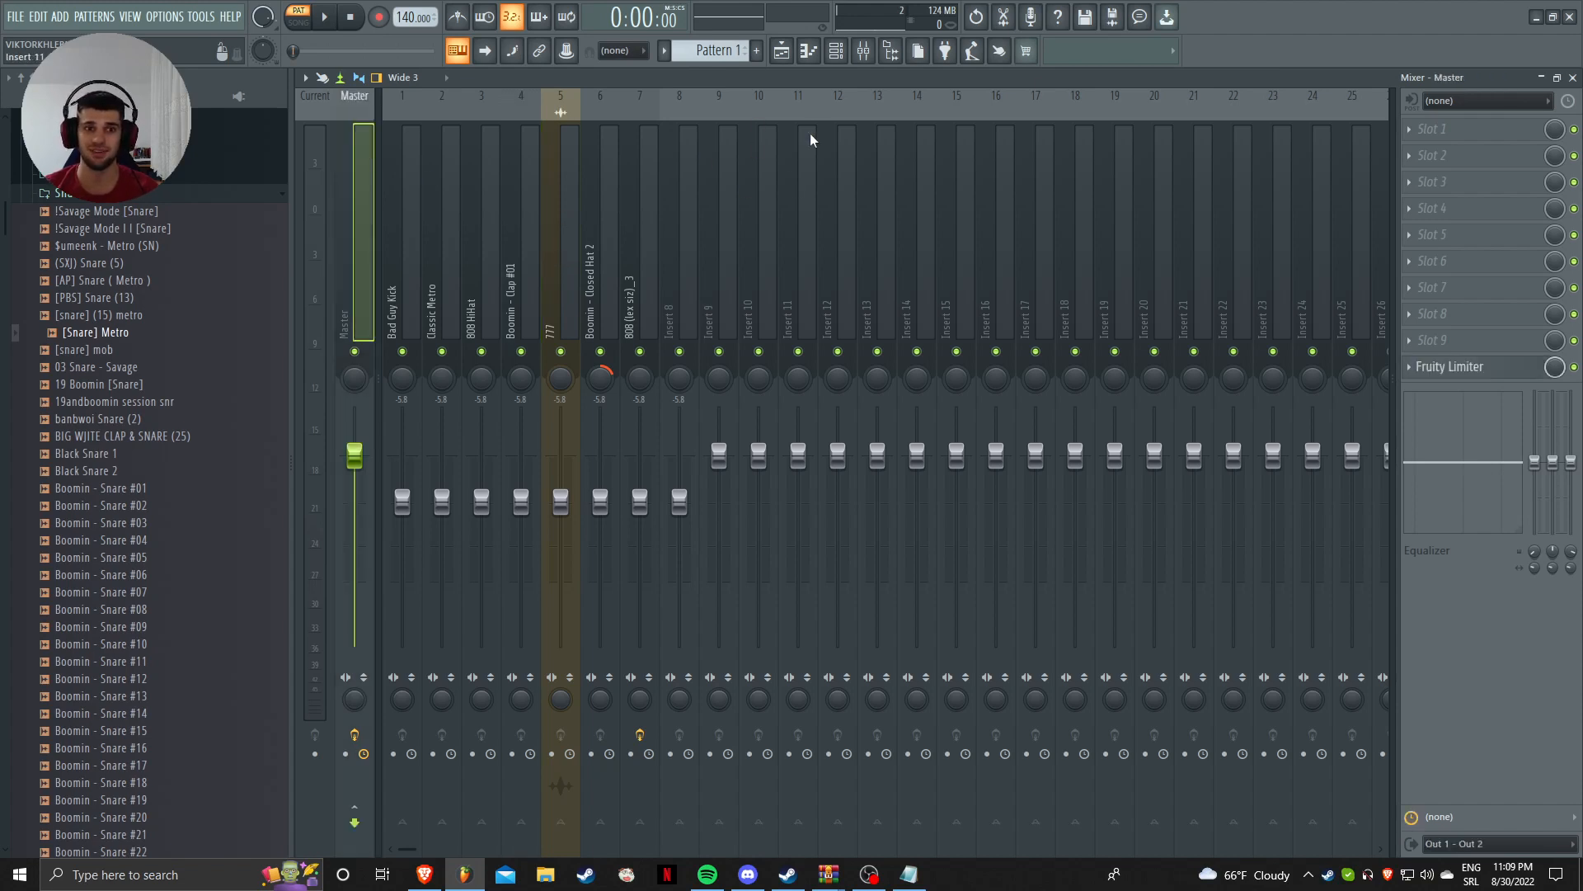